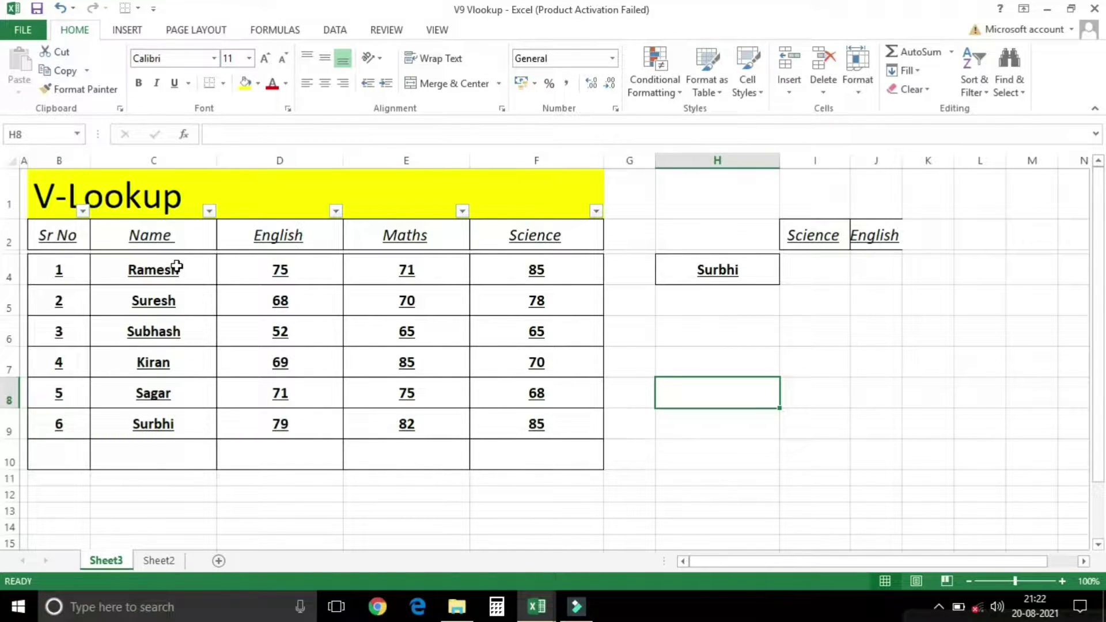
# Highlight the student names and marks to locate Surbhi's Science mark in the table
pyautogui.moveTo(175, 267); pyautogui.dragTo(173, 422)
pyautogui.moveTo(289, 254); pyautogui.dragTo(415, 303)
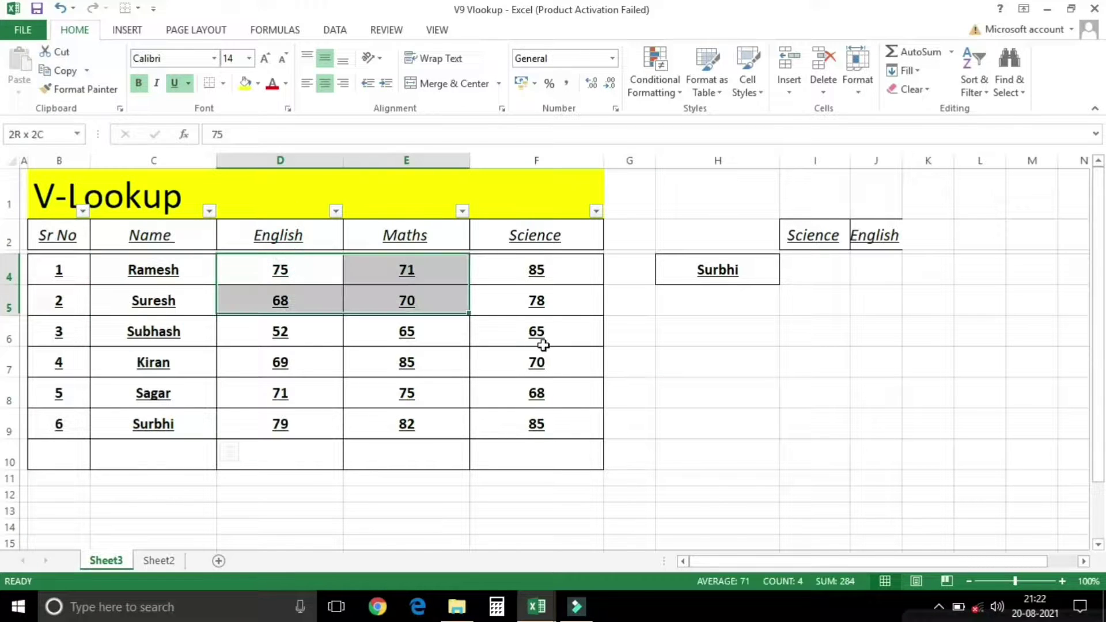
pyautogui.moveTo(543, 345); pyautogui.dragTo(542, 423)
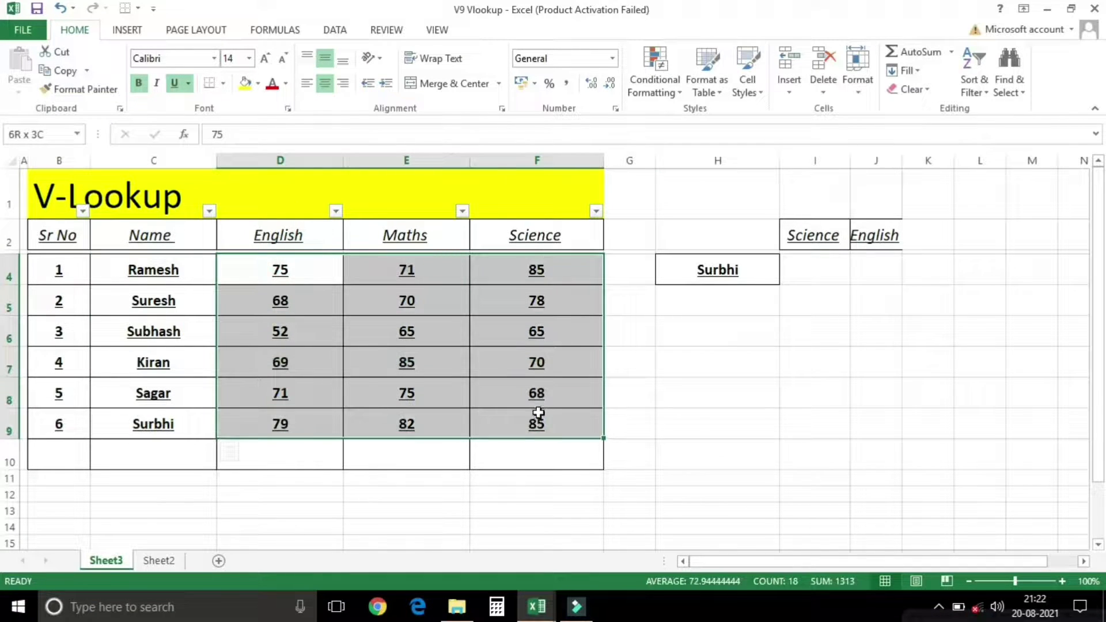
pyautogui.click(615, 346)
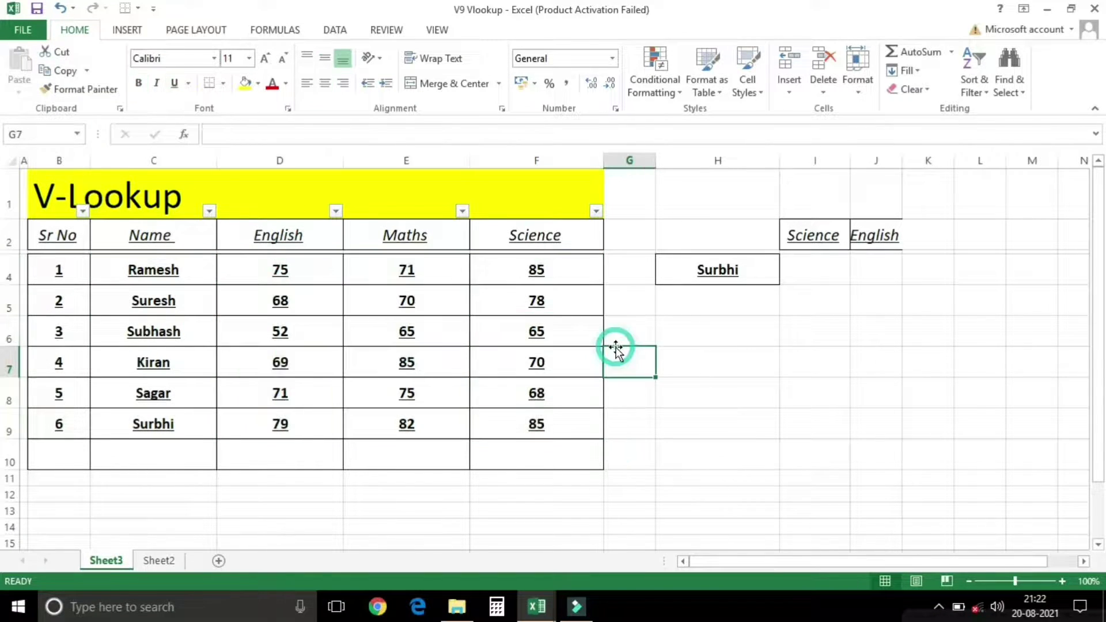
pyautogui.click(704, 270)
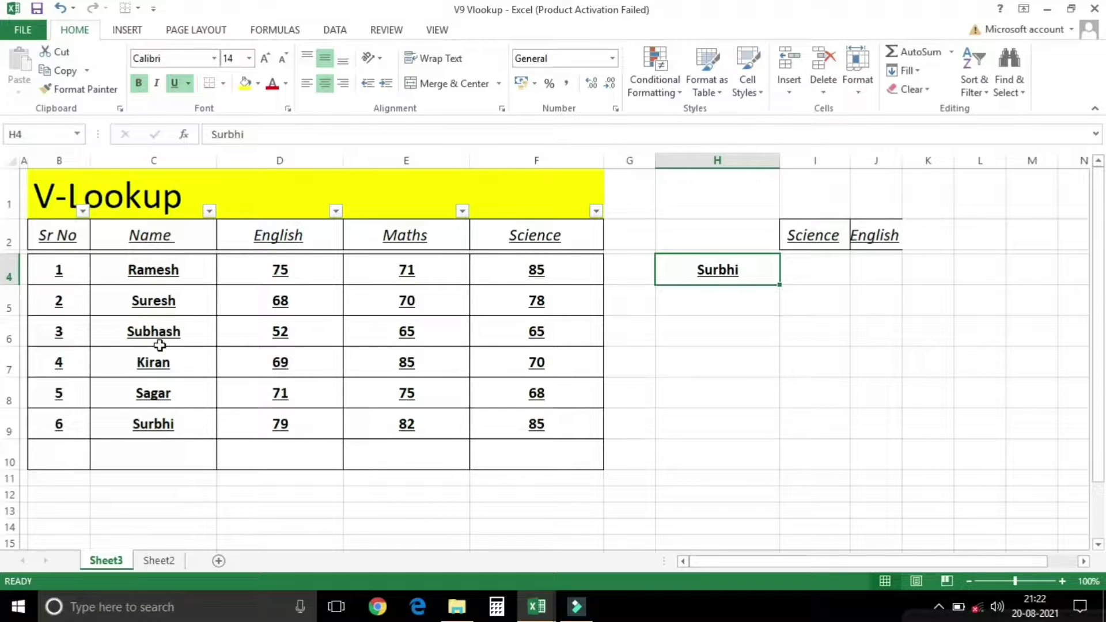
pyautogui.click(152, 419)
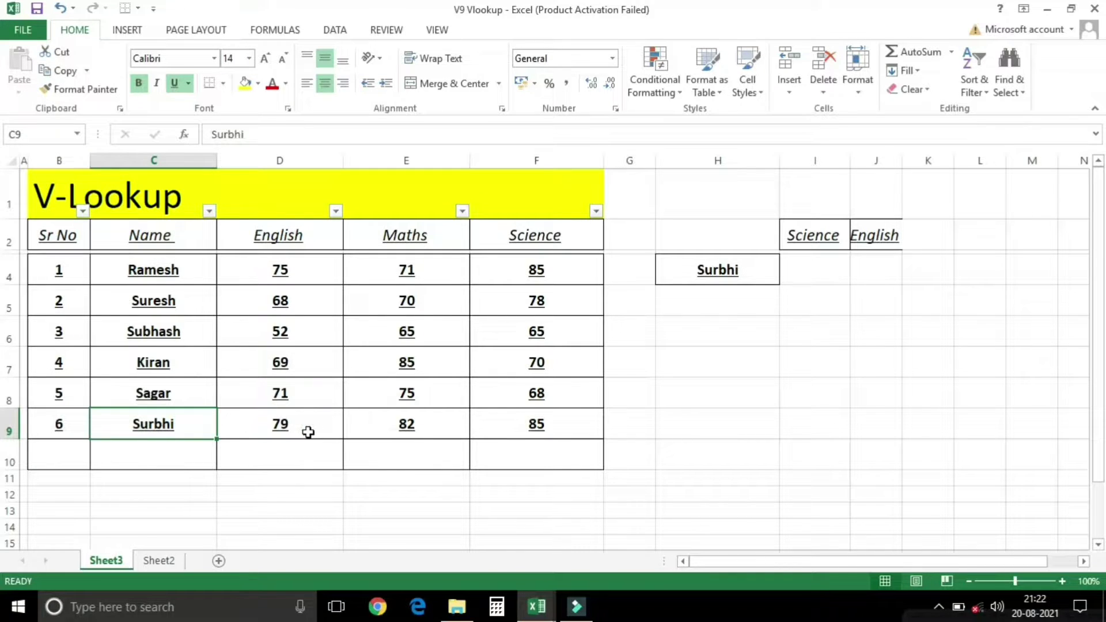
pyautogui.click(529, 420)
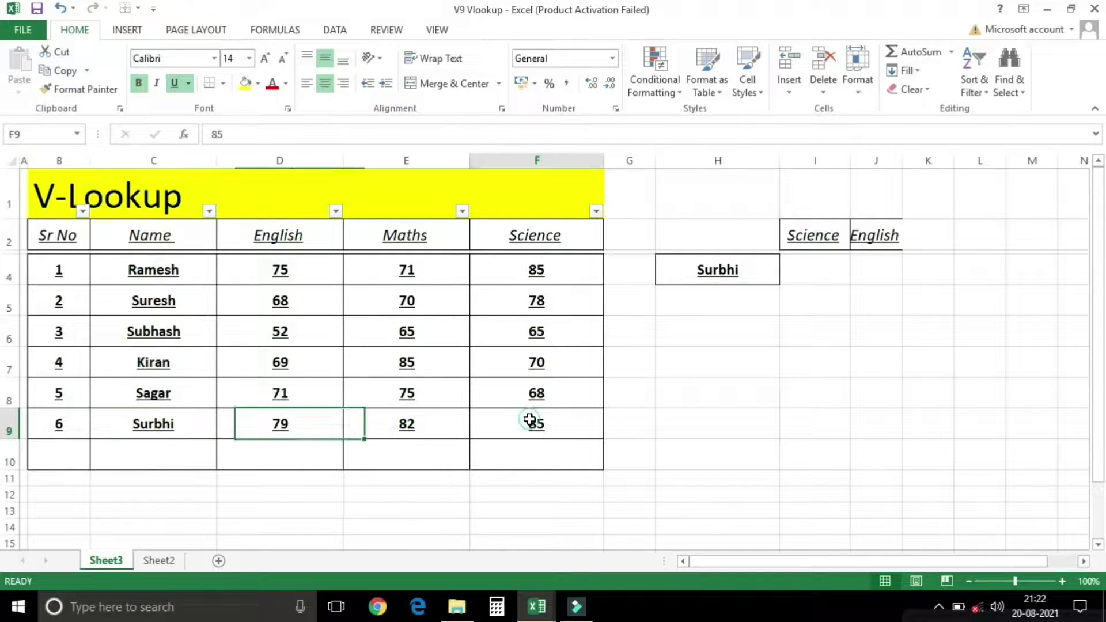
# Enter 85 as Surbhi's Science mark in I4
pyautogui.click(815, 258)
pyautogui.write('85')
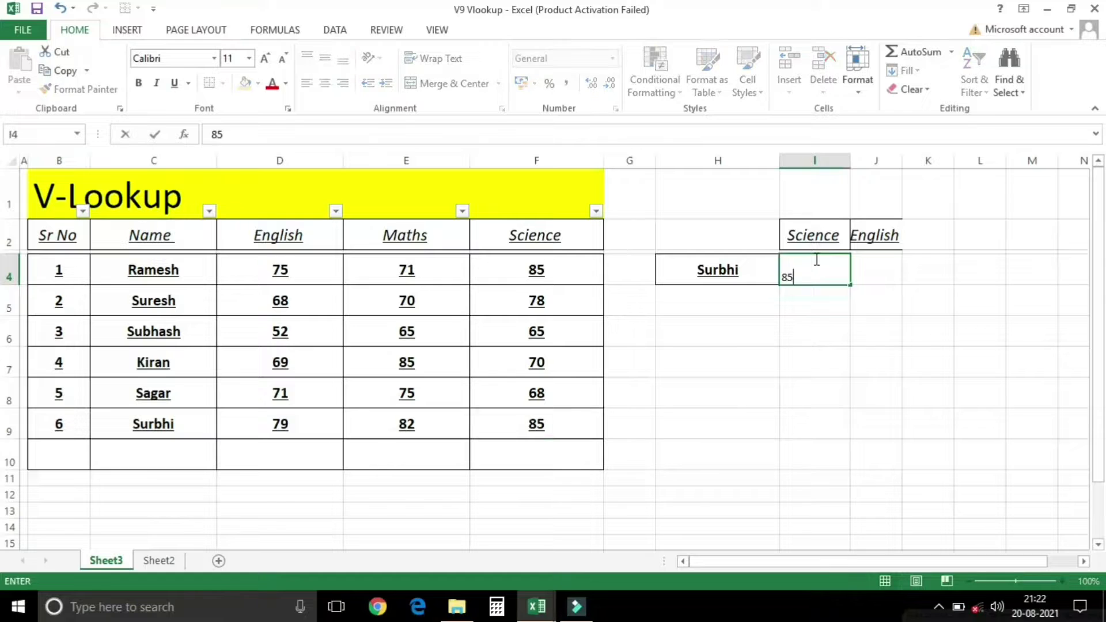
pyautogui.press('Return')
pyautogui.click(888, 271)
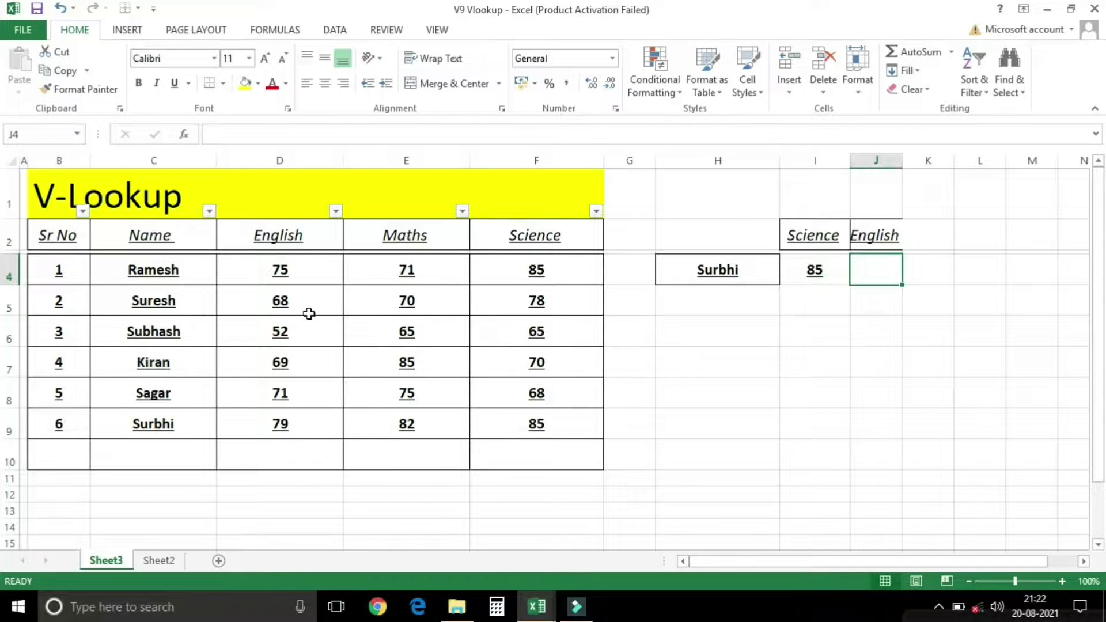
# Copy Suresh's name from the table into H5 below Surbhi
pyautogui.click(168, 300)
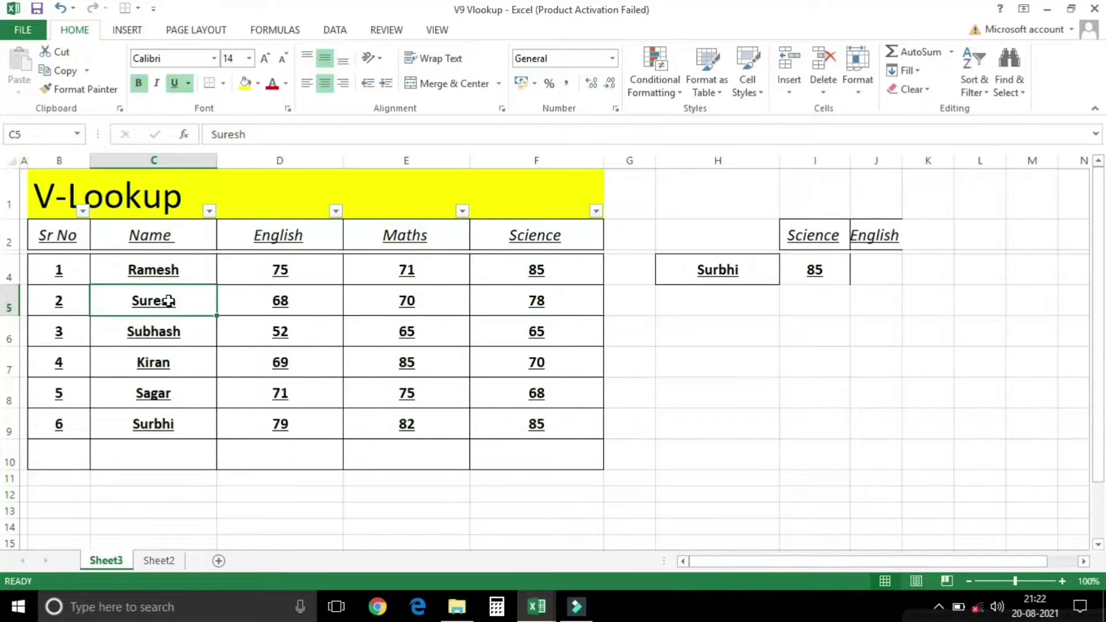
pyautogui.hotkey('ctrl', 'c')
pyautogui.click(710, 305)
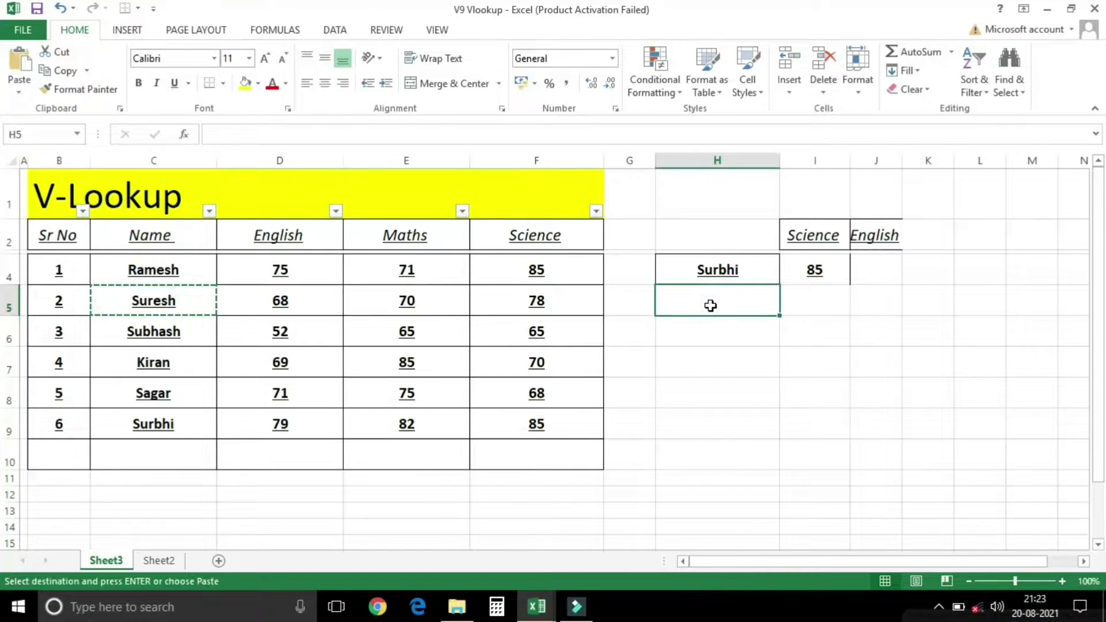
pyautogui.press('Return')
# Enter 68 in I5 beside Suresh's name
pyautogui.click(794, 296)
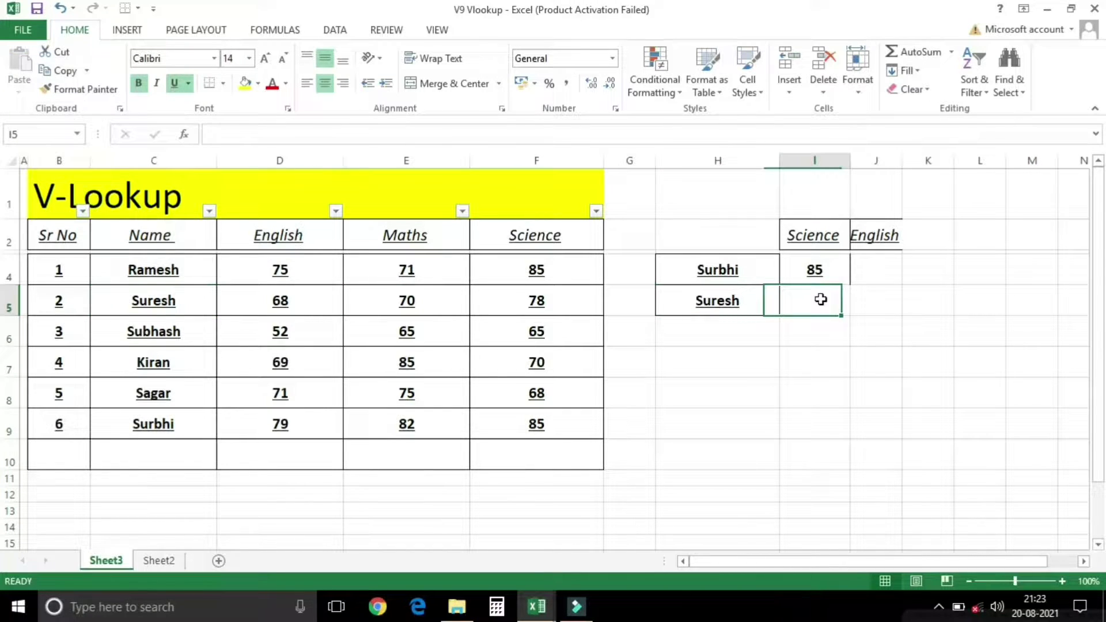
pyautogui.click(162, 297)
pyautogui.click(22, 301)
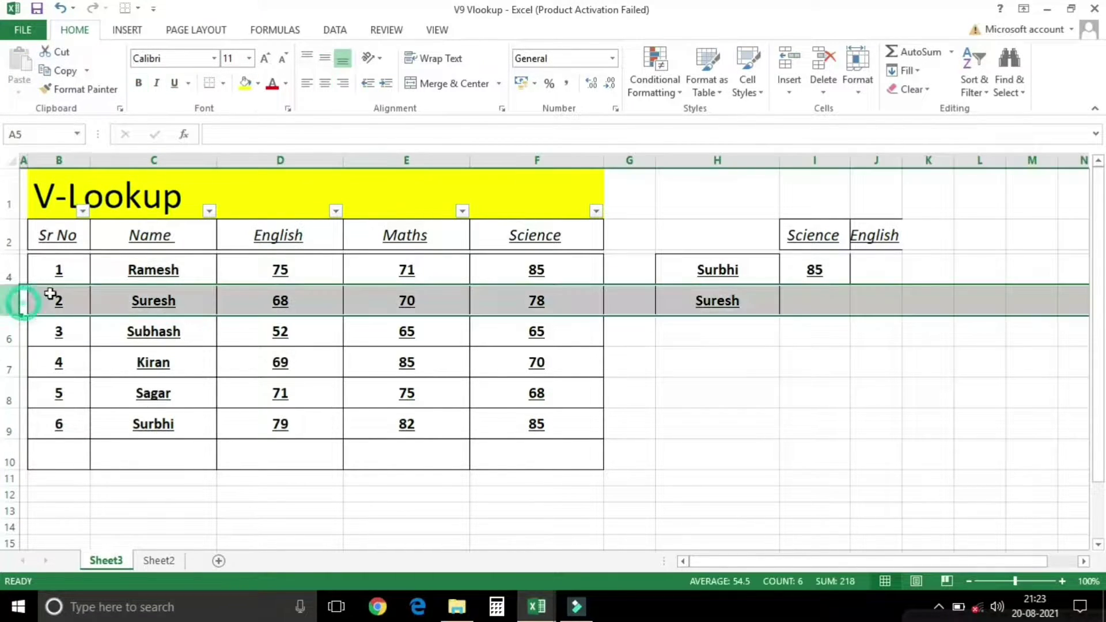
pyautogui.click(285, 294)
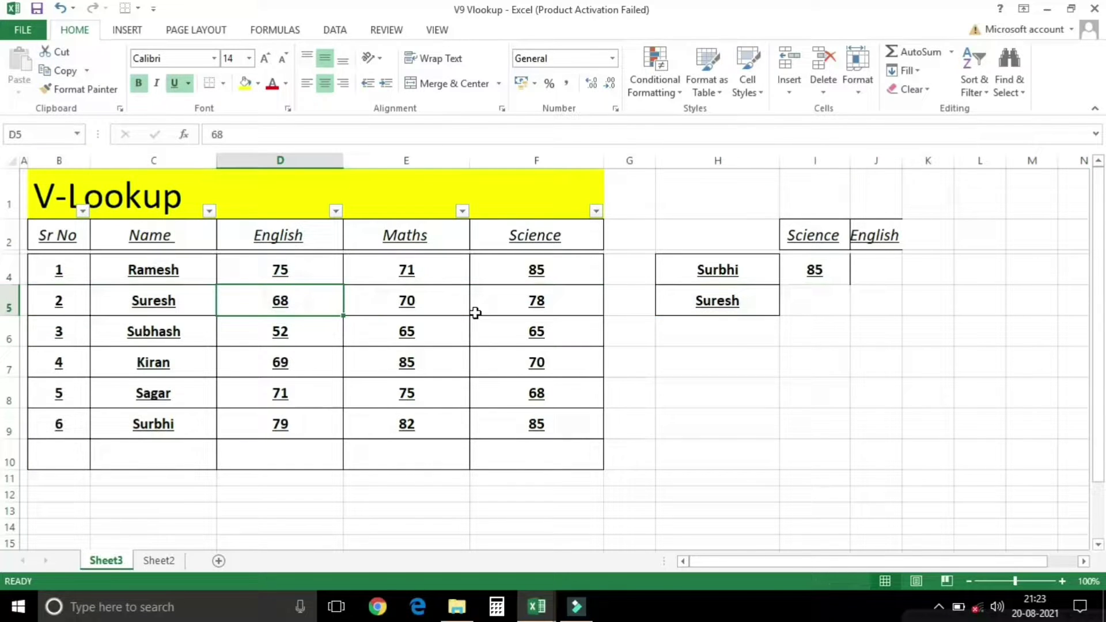
pyautogui.click(802, 311)
pyautogui.write('68')
pyautogui.press('Return')
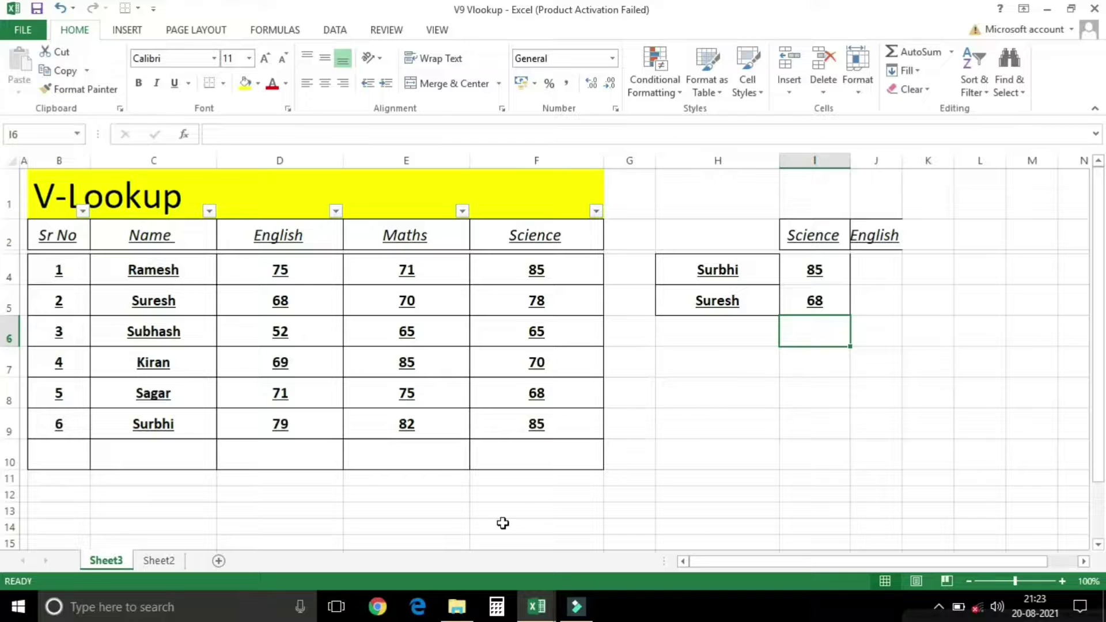
pyautogui.click(534, 460)
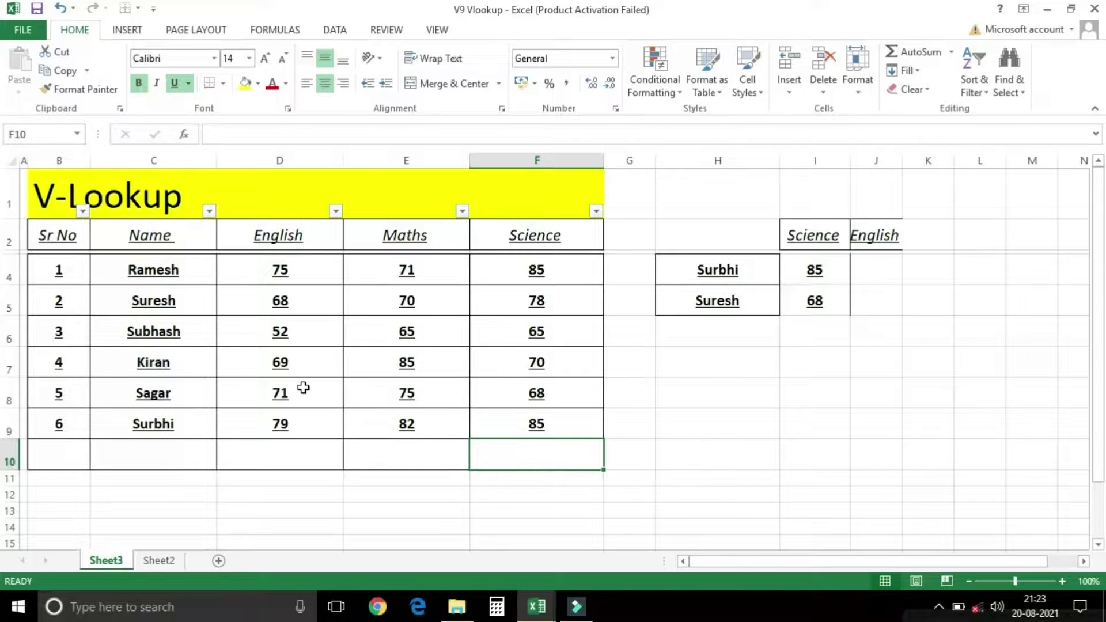
pyautogui.click(11, 455)
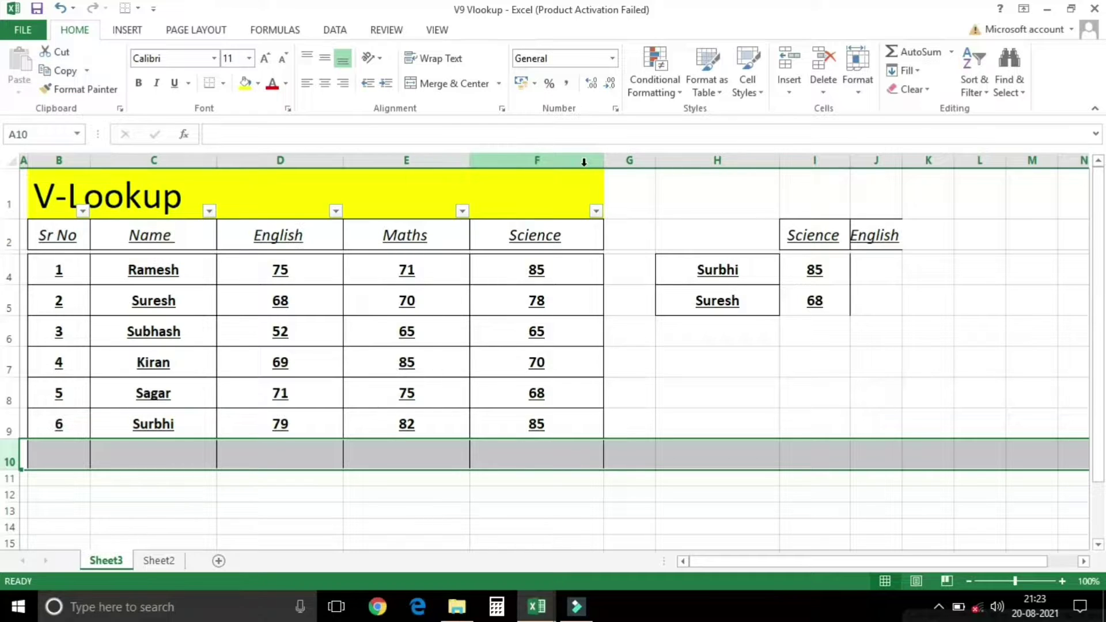
pyautogui.click(167, 402)
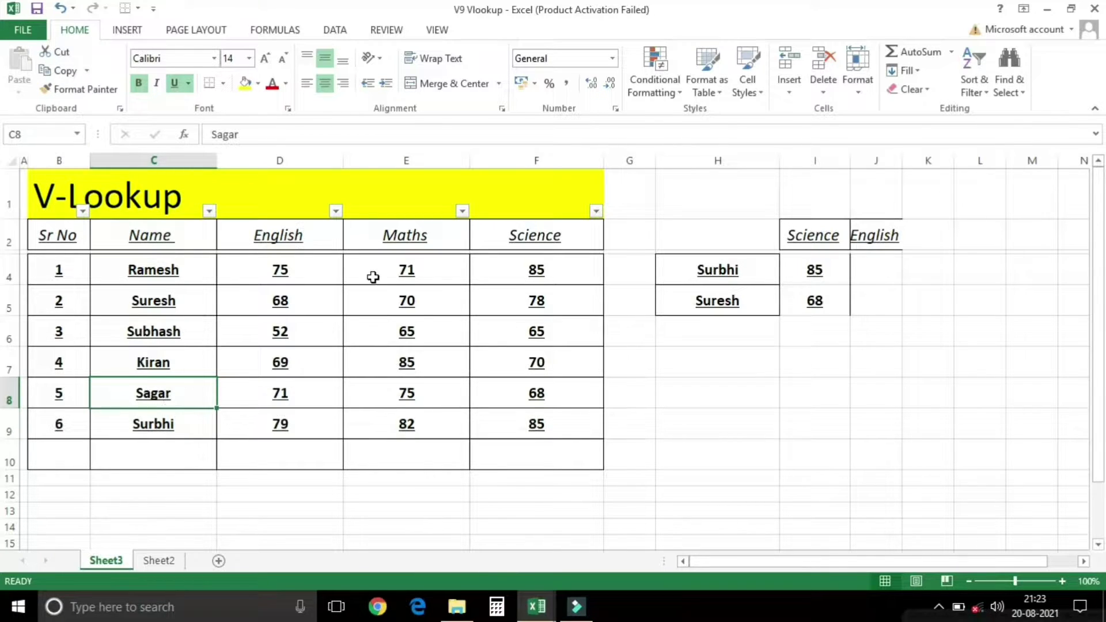
# Delete the 85 and 68 in I4:I5, leaving Surbhi's Science cell empty and selected
pyautogui.click(824, 267)
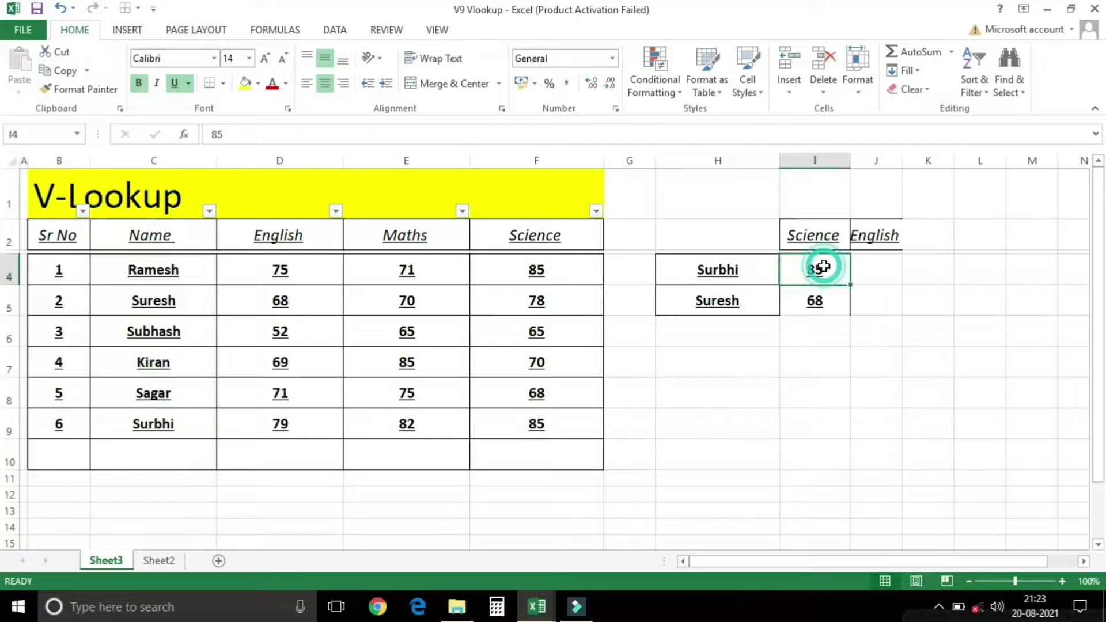
pyautogui.hotkey('shift', 'Down')
pyautogui.press('Delete')
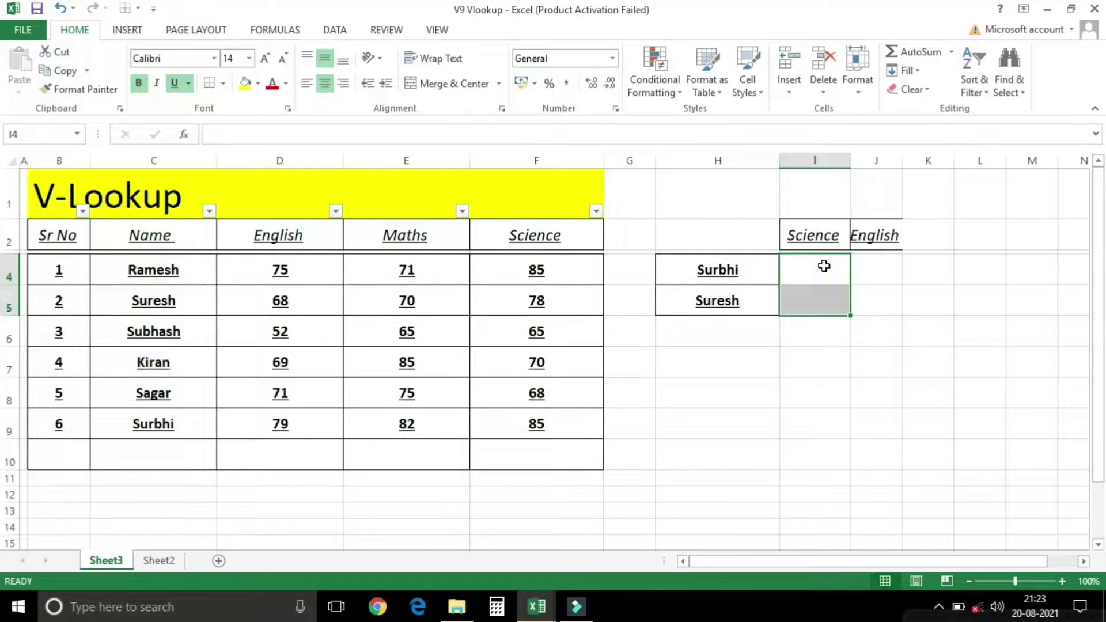
pyautogui.click(467, 371)
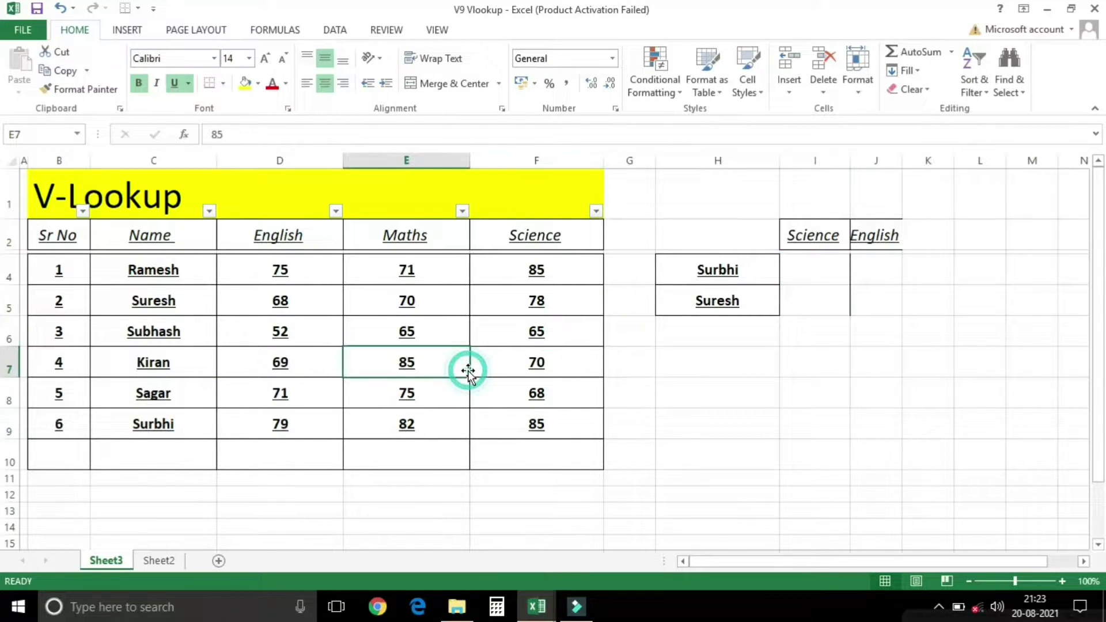
pyautogui.click(733, 271)
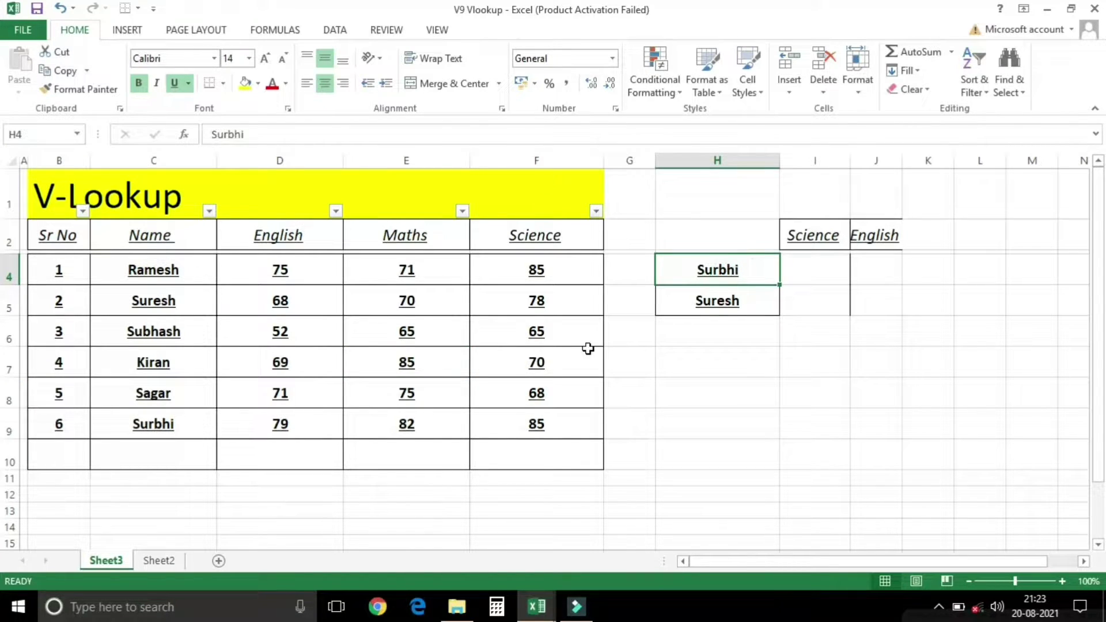
pyautogui.click(365, 244)
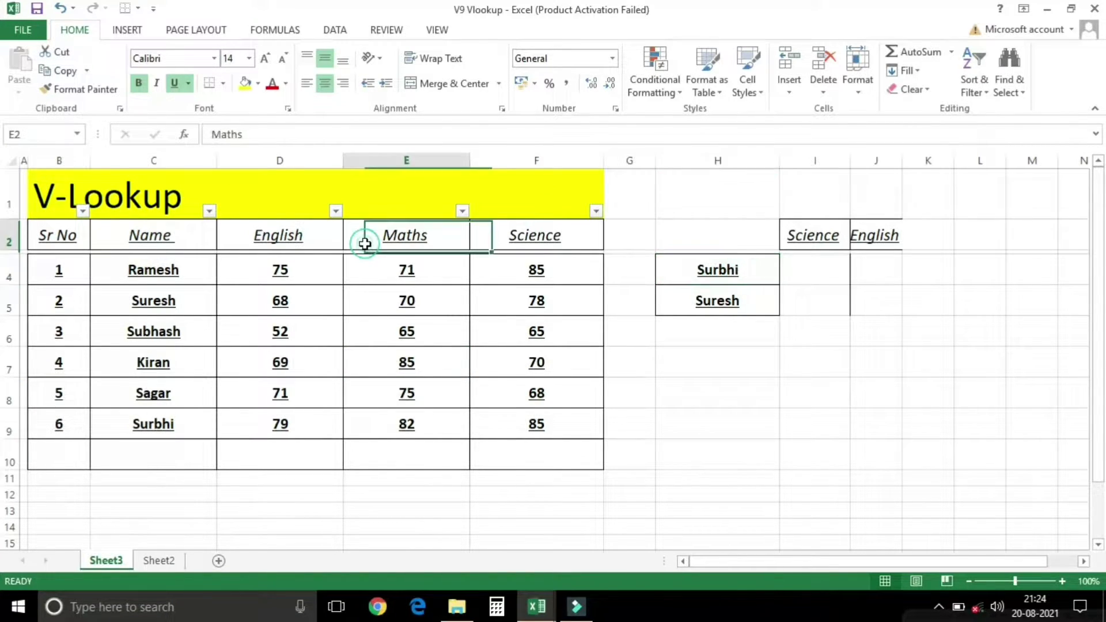
pyautogui.click(835, 271)
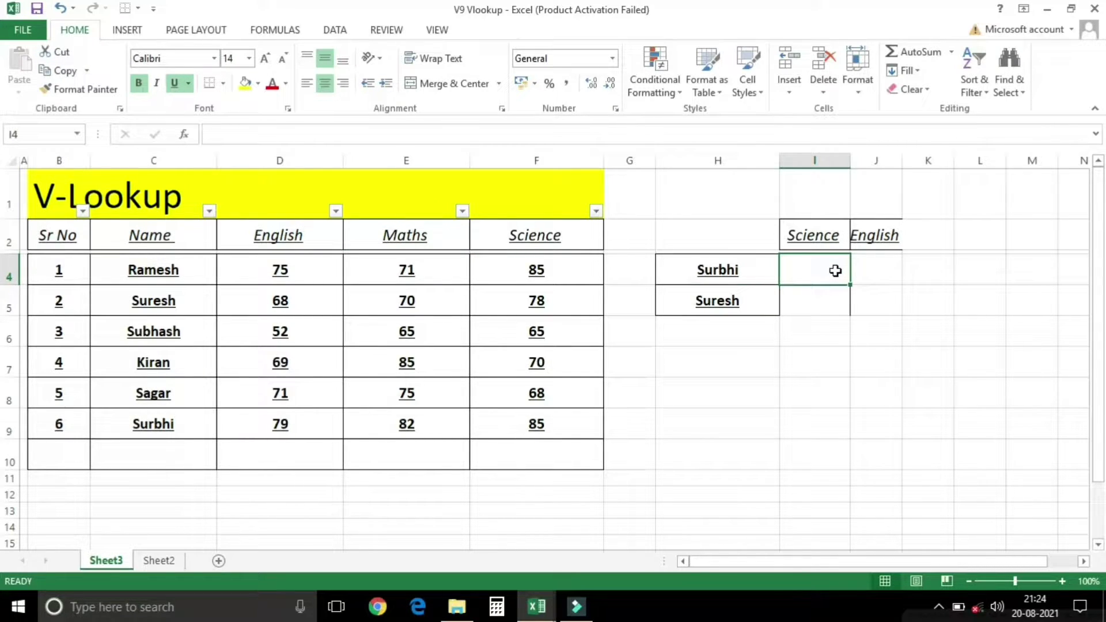
# Begin a =VLOOKUP( formula in I4 using the =vl autocomplete
pyautogui.write('=')
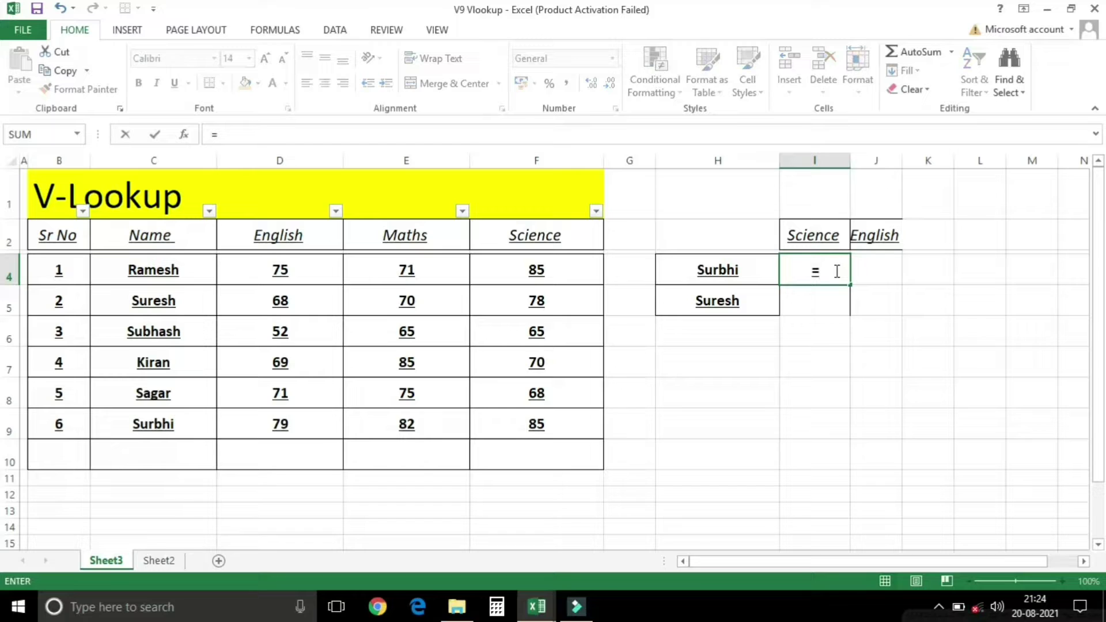
pyautogui.write('v')
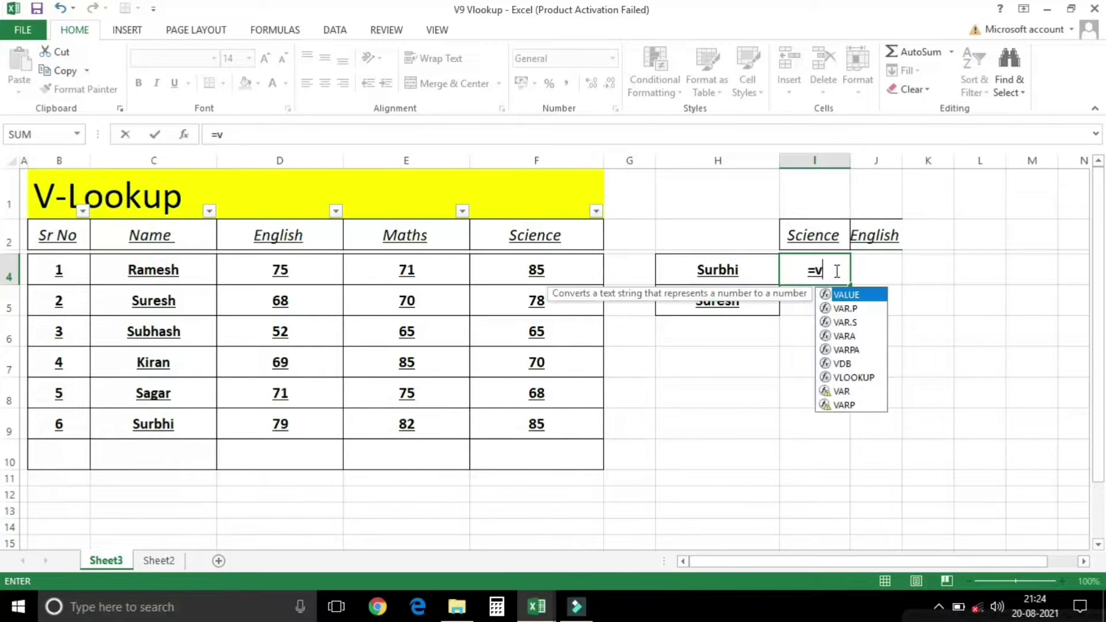
pyautogui.write('l')
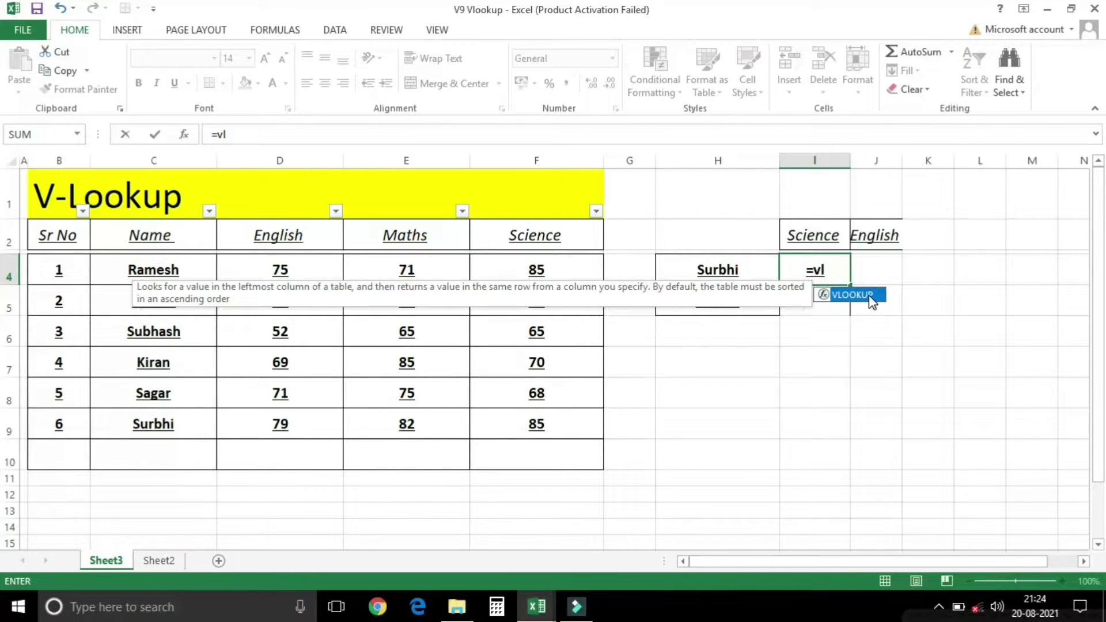
pyautogui.doubleClick(870, 298)
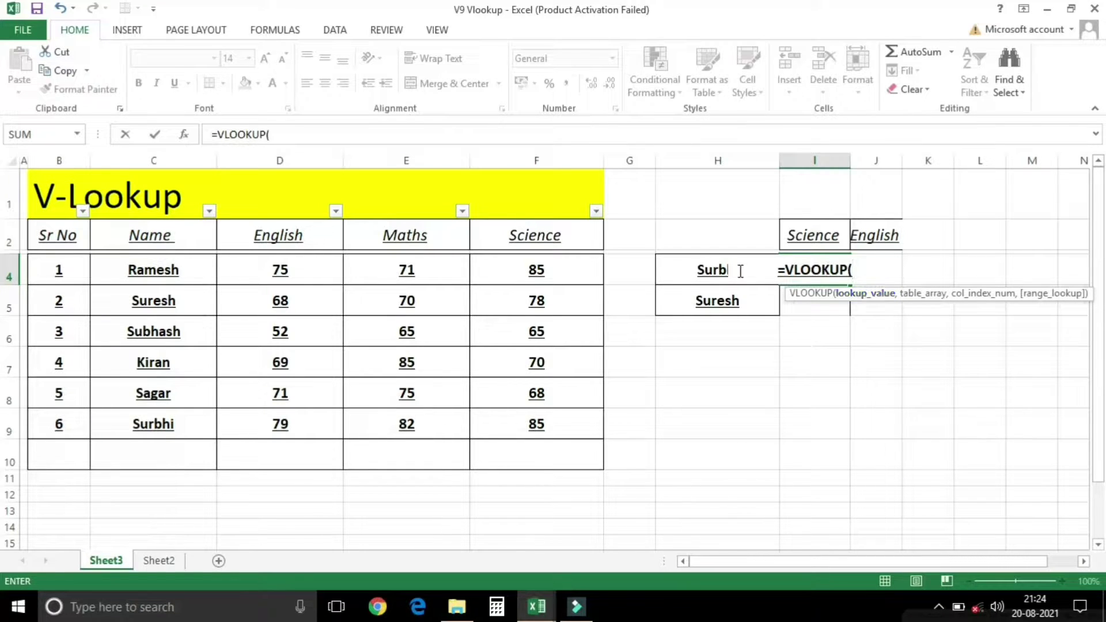
# Supply VLOOKUP arguments H4, table C4:F9 and column index 4
pyautogui.click(695, 268)
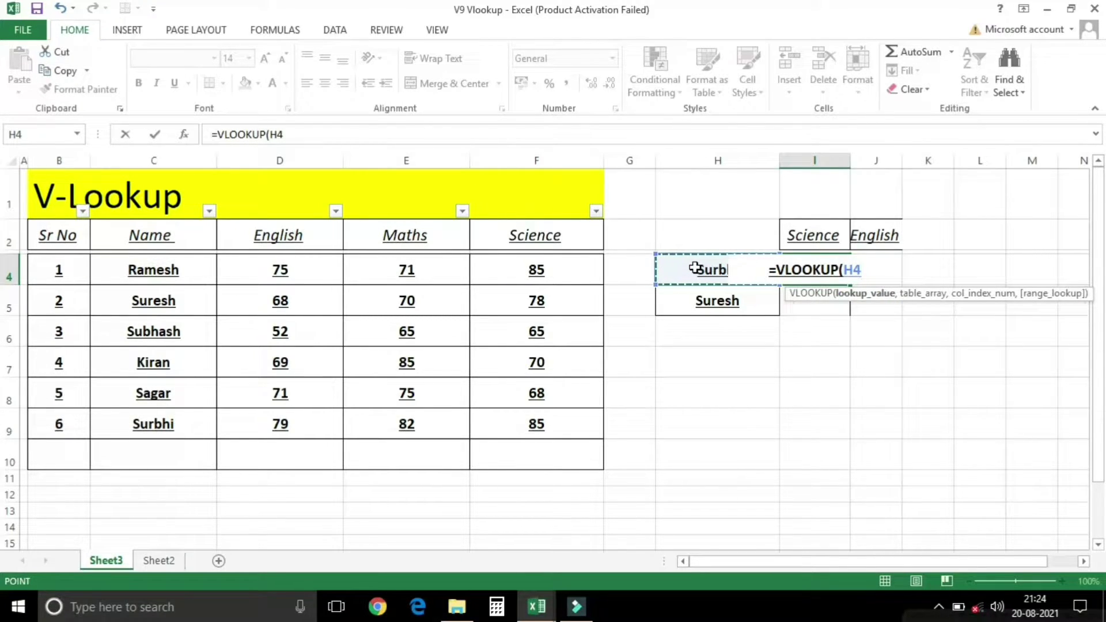
pyautogui.write(',')
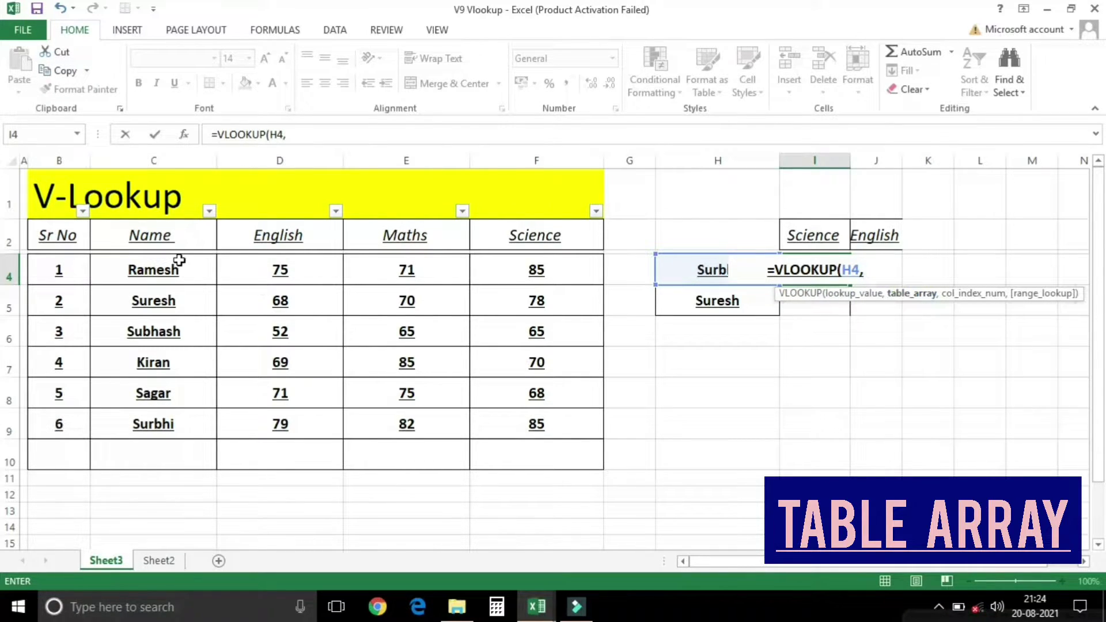
pyautogui.moveTo(170, 265); pyautogui.dragTo(503, 431)
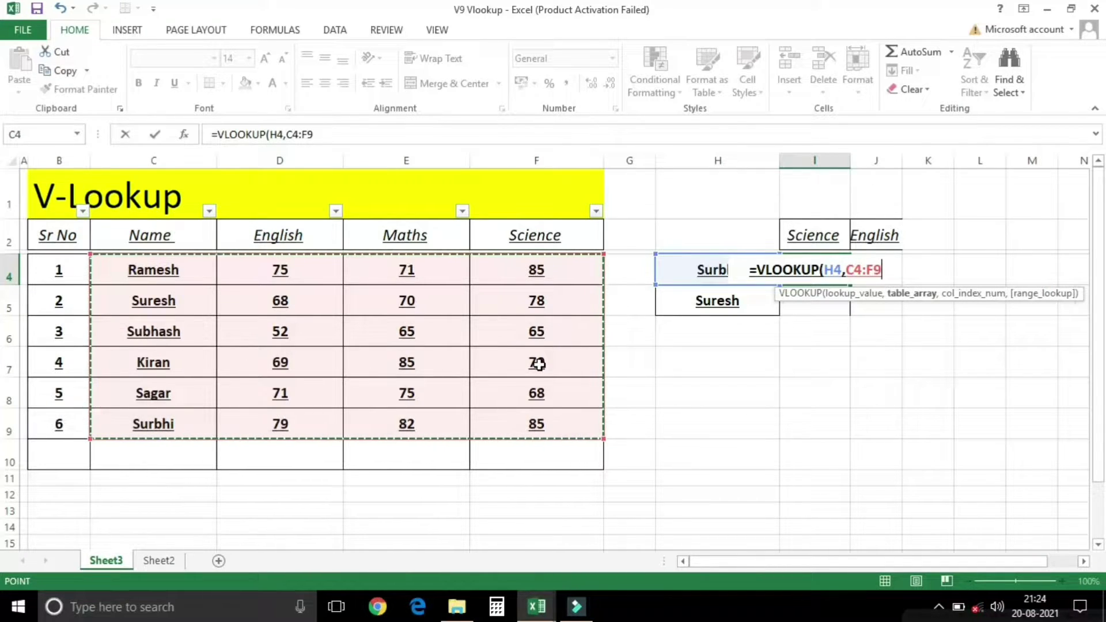
pyautogui.write(',')
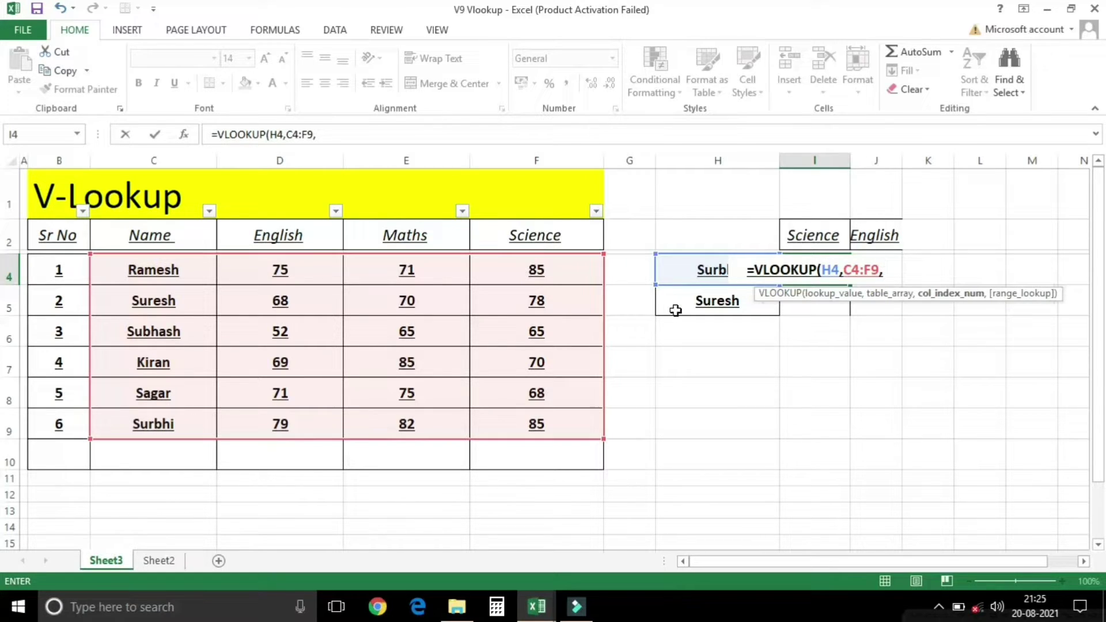
pyautogui.write('4')
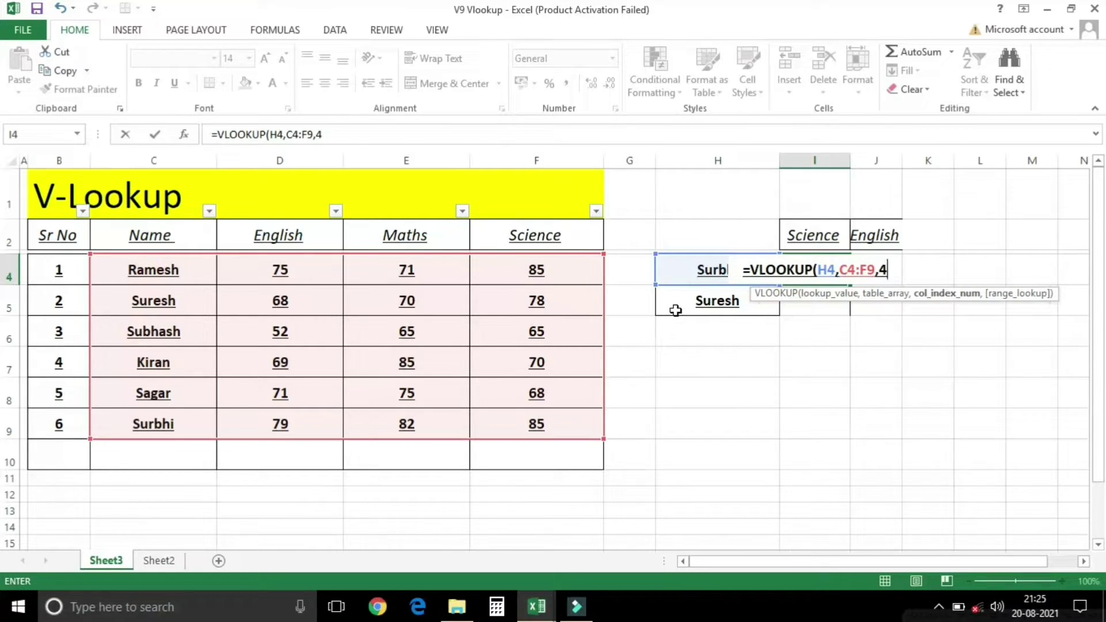
pyautogui.write(',')
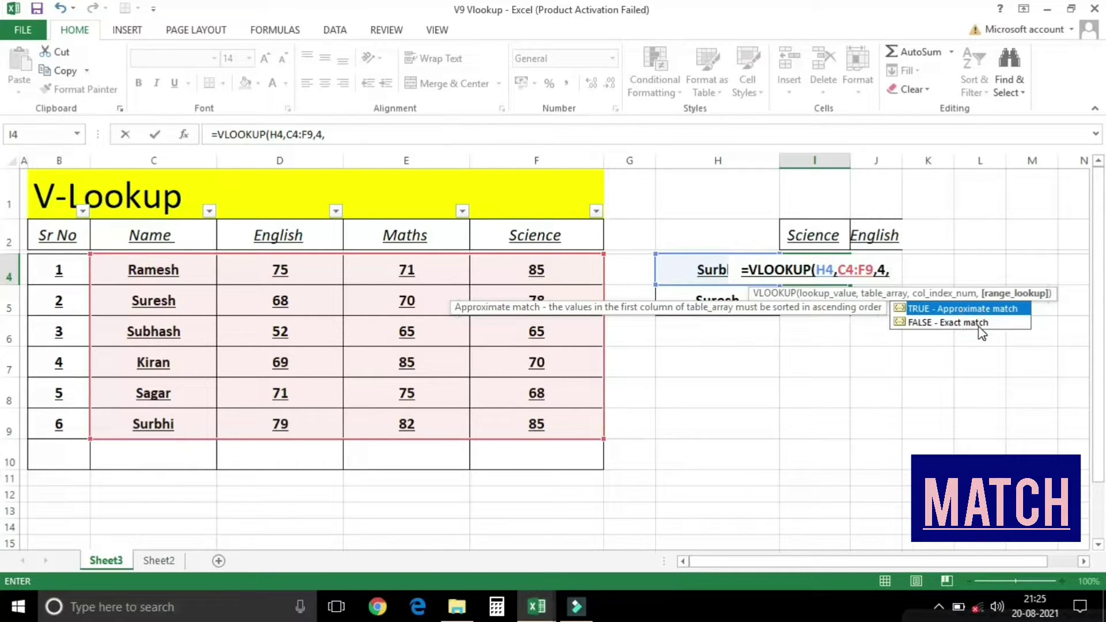
# Choose FALSE exact match and close the formula as =VLOOKUP(H4,C4:F9,4,FALSE)
pyautogui.click(943, 323)
pyautogui.doubleClick(943, 322)
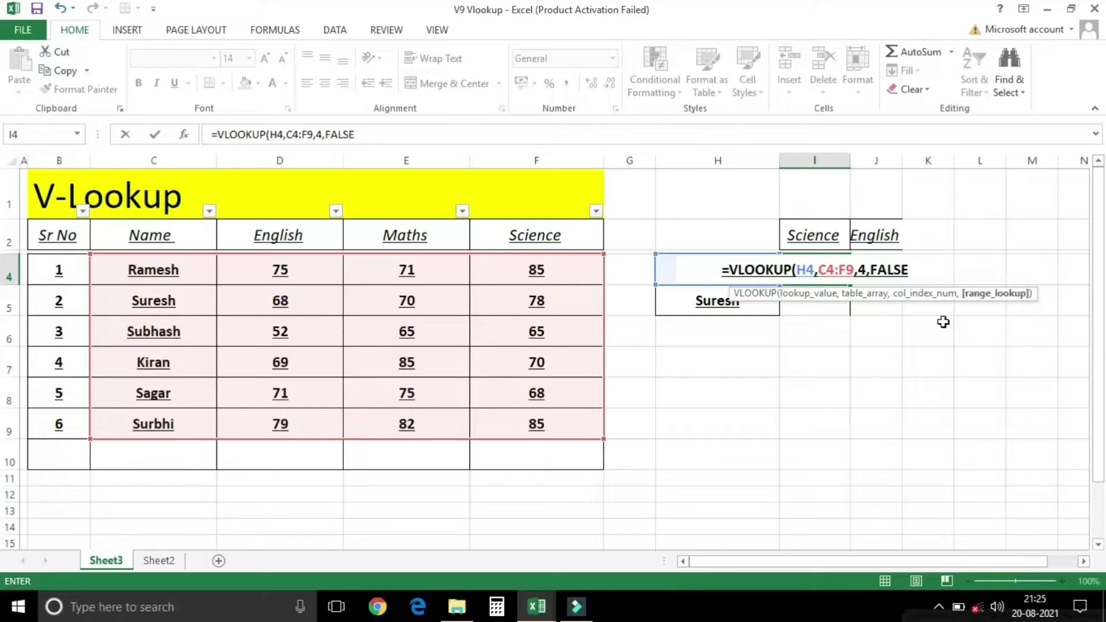
pyautogui.write(')')
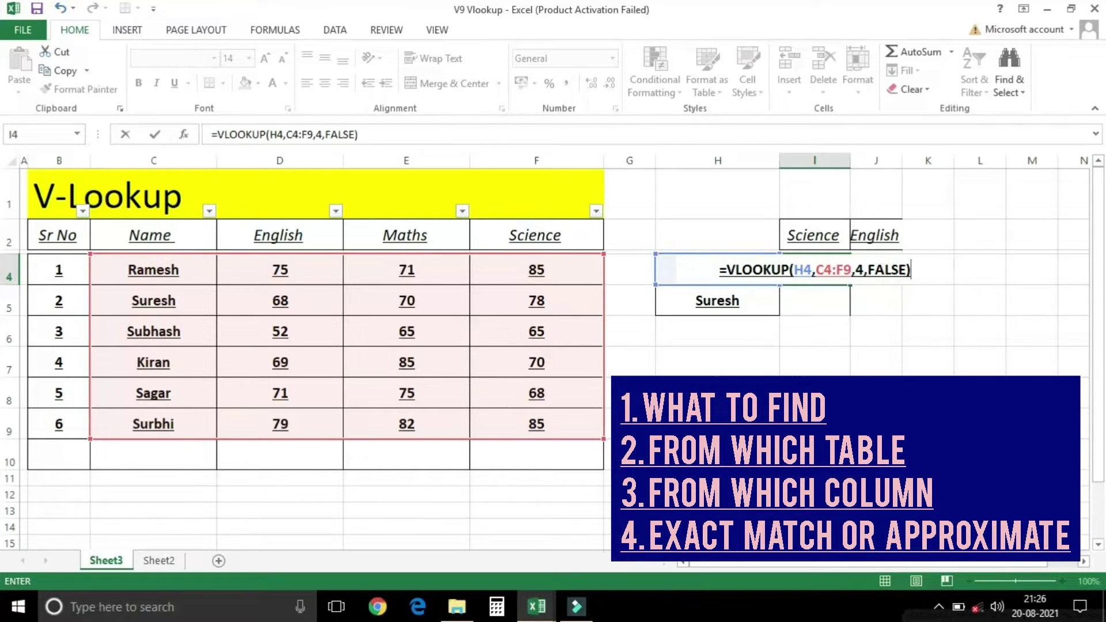
# Commit Surbhi's lookup in I4 and confirm it returns 85
pyautogui.press('Return')
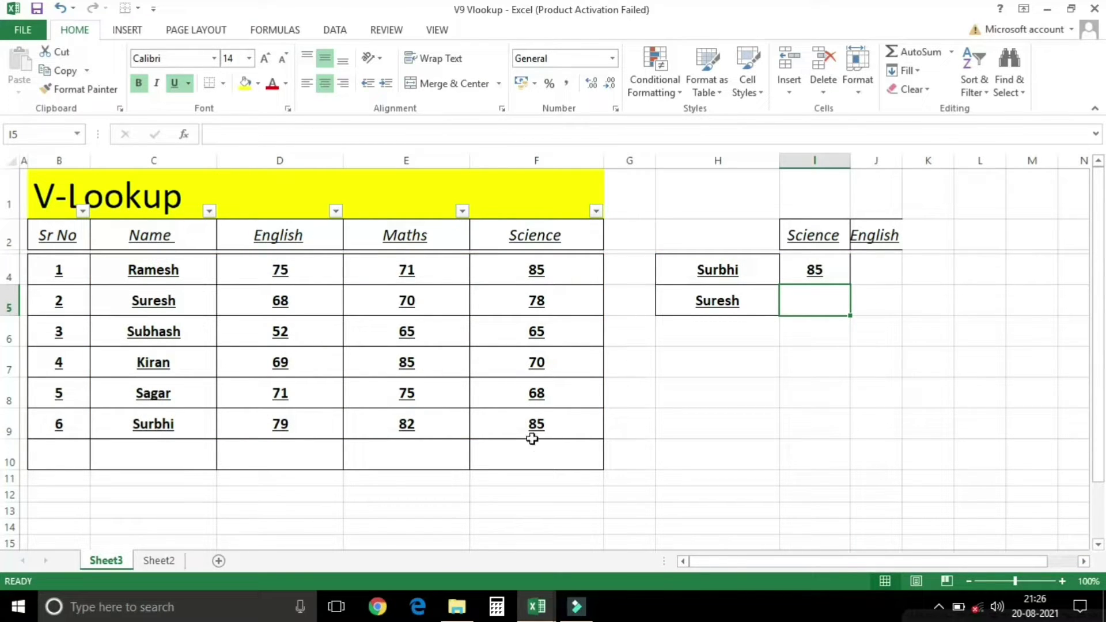
pyautogui.click(533, 440)
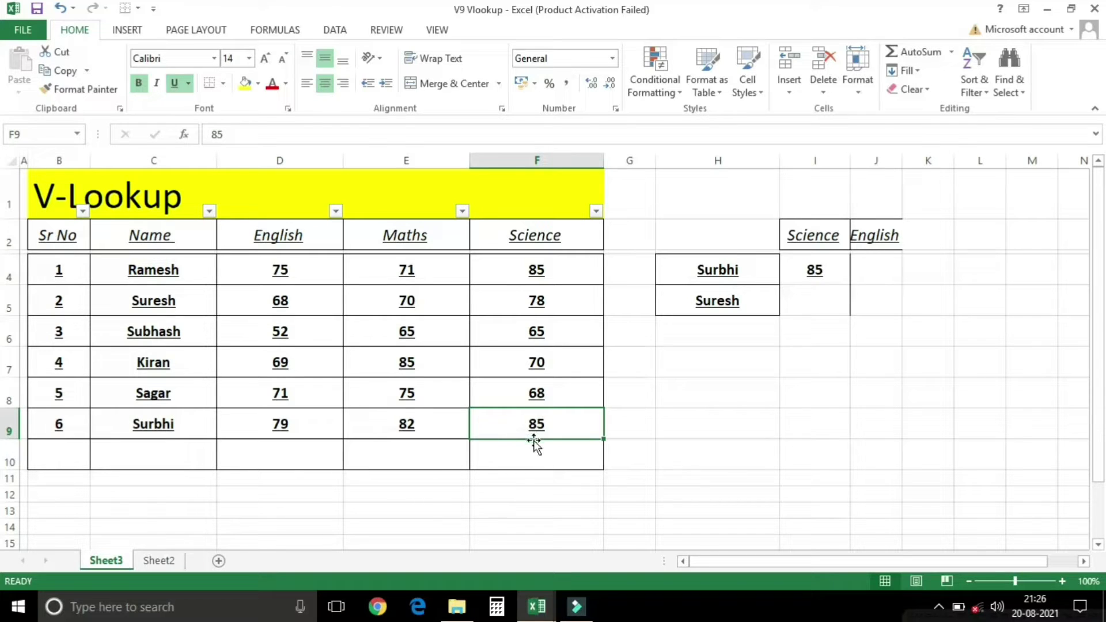
pyautogui.click(838, 262)
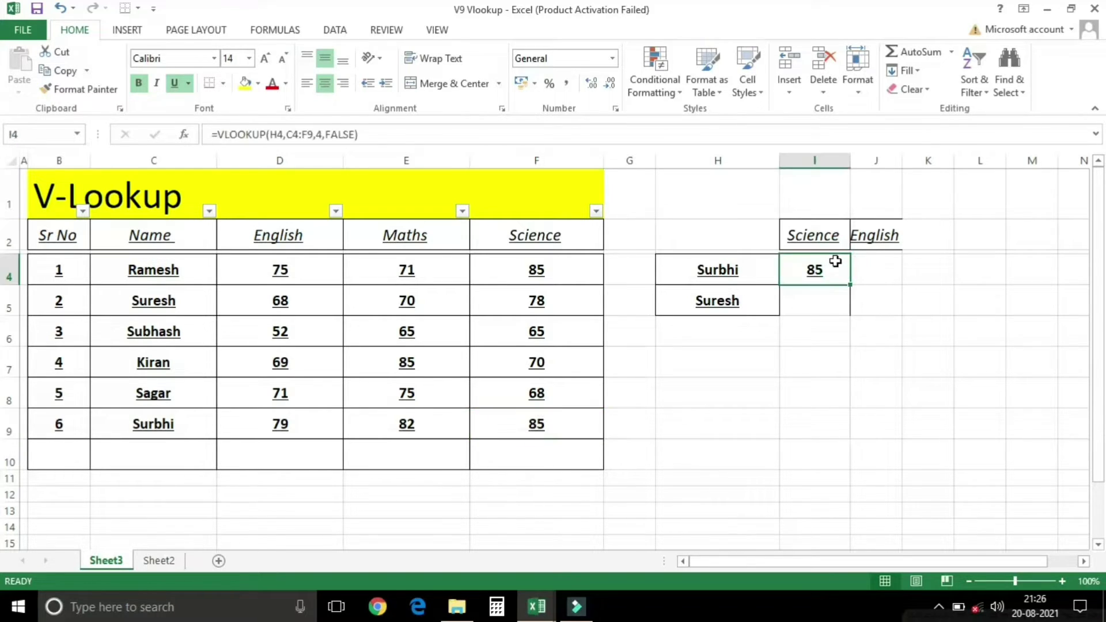
pyautogui.click(900, 268)
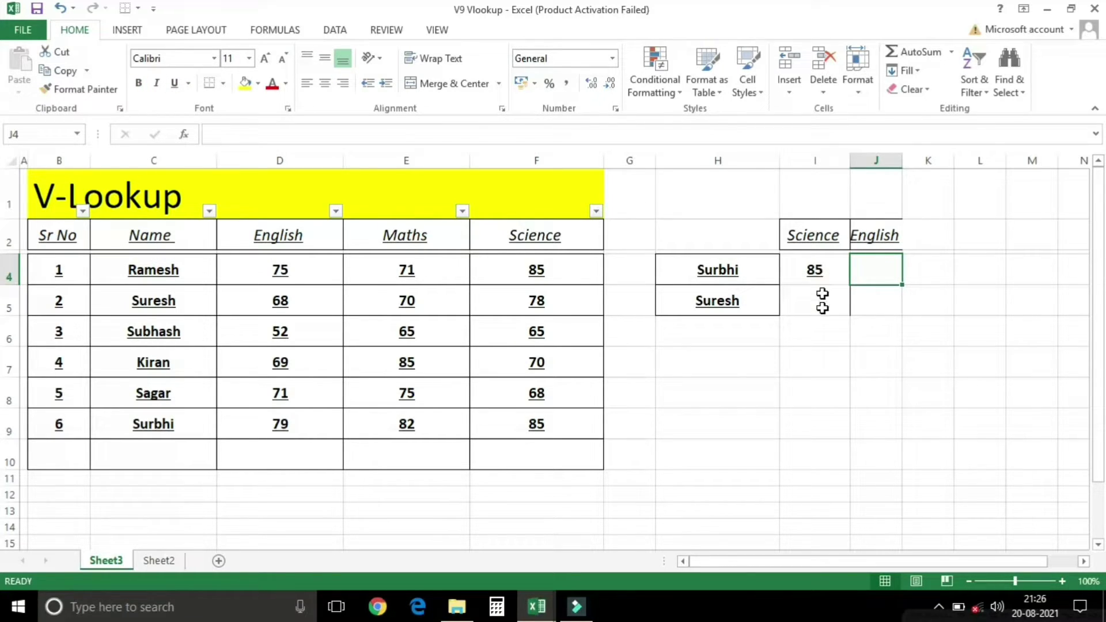
# Fill the lookup formula down from I4 into I5 for Suresh
pyautogui.click(822, 294)
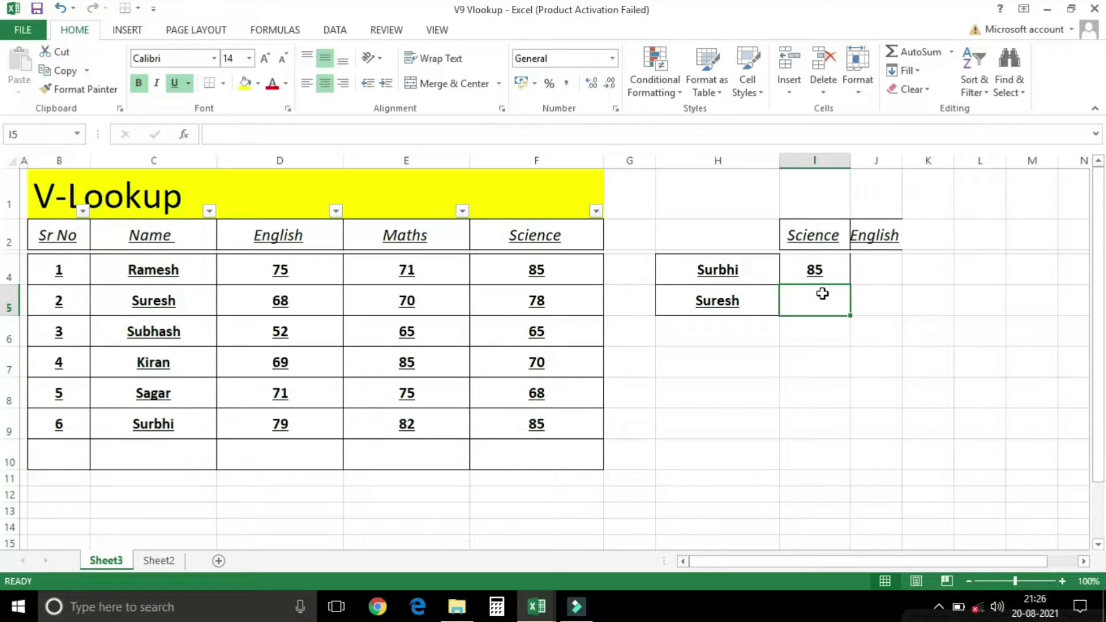
pyautogui.click(824, 266)
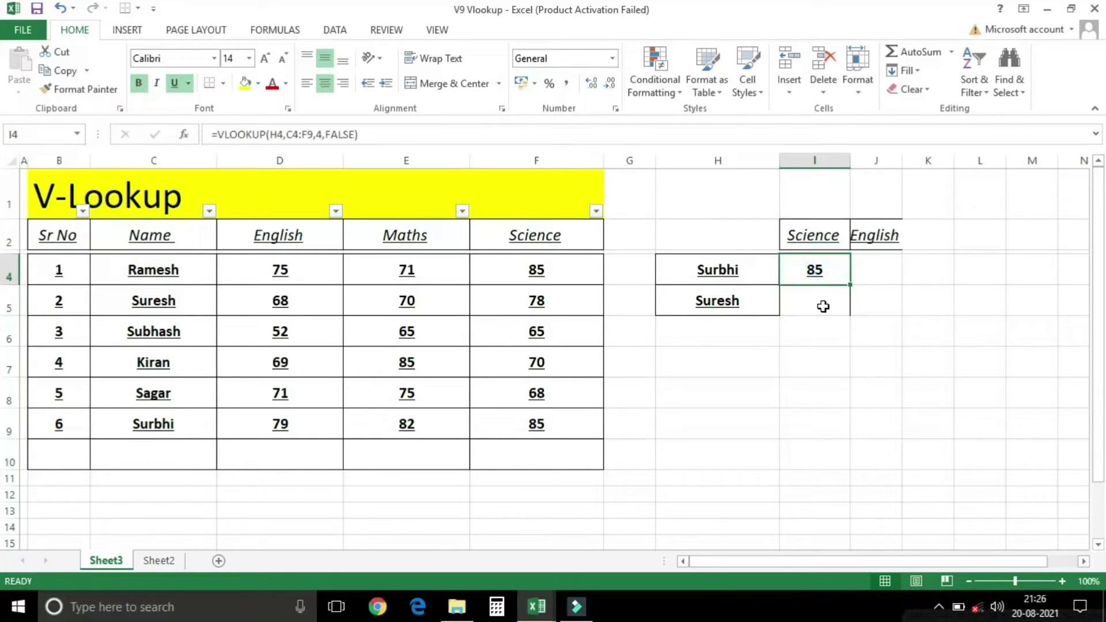
pyautogui.click(823, 307)
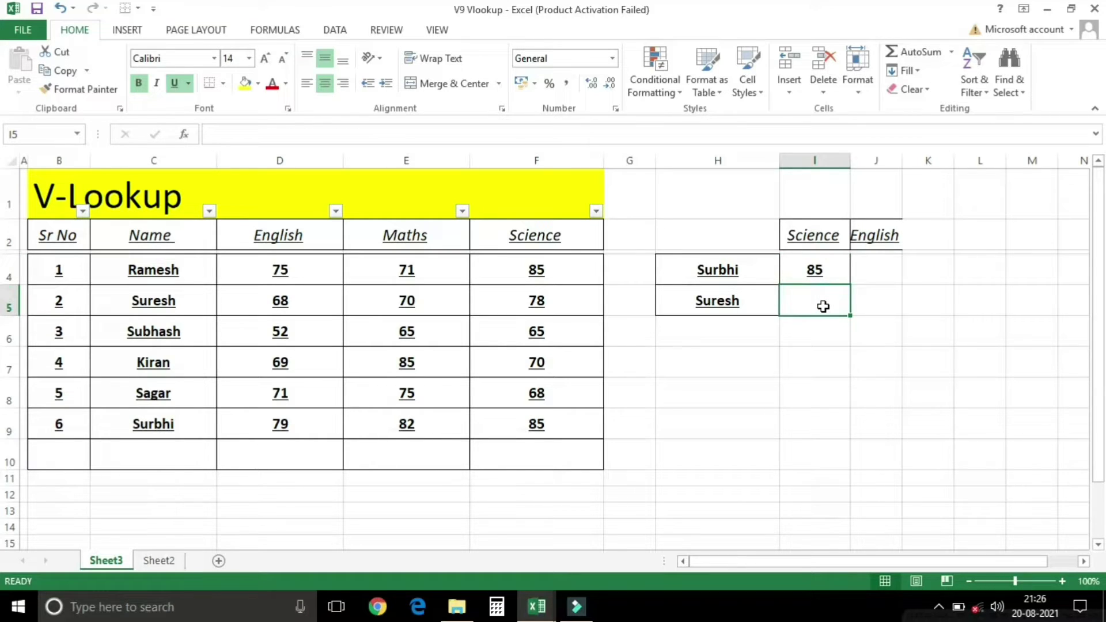
pyautogui.hotkey('ctrl', 'd')
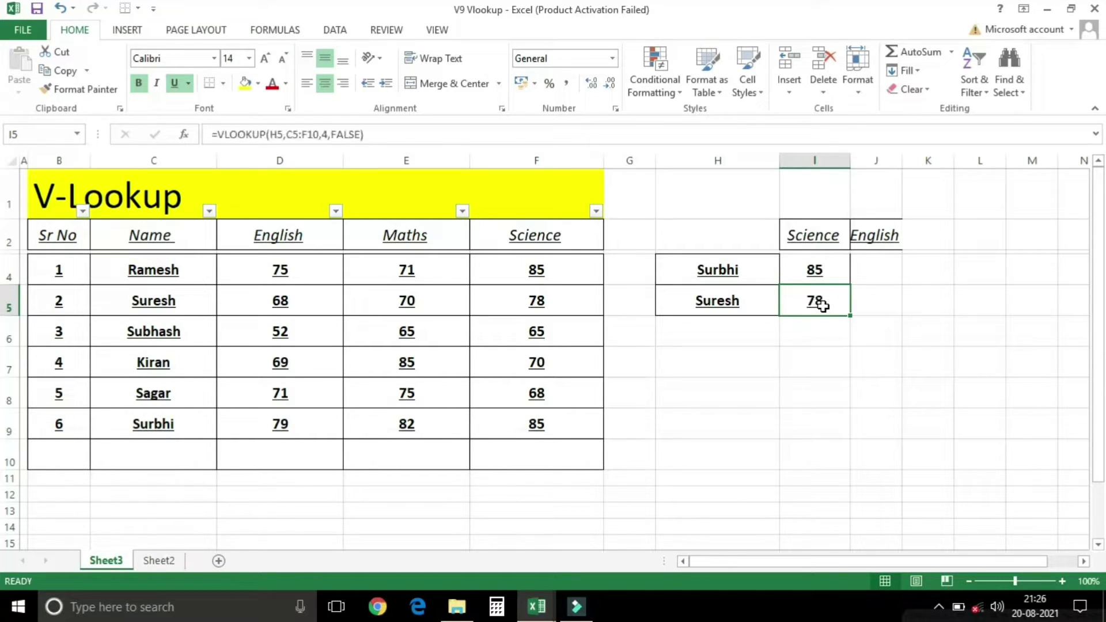
pyautogui.press('Return')
# Verify Suresh's result 78 against the table, then switch to Sheet2
pyautogui.click(802, 296)
pyautogui.click(156, 300)
pyautogui.click(549, 297)
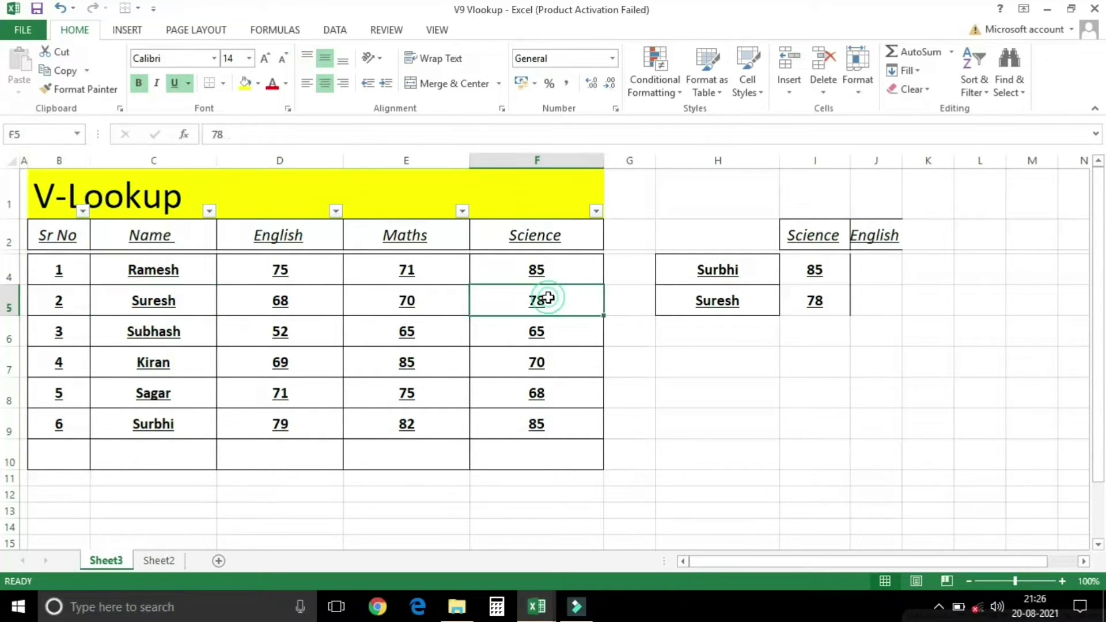
pyautogui.click(838, 281)
pyautogui.click(824, 304)
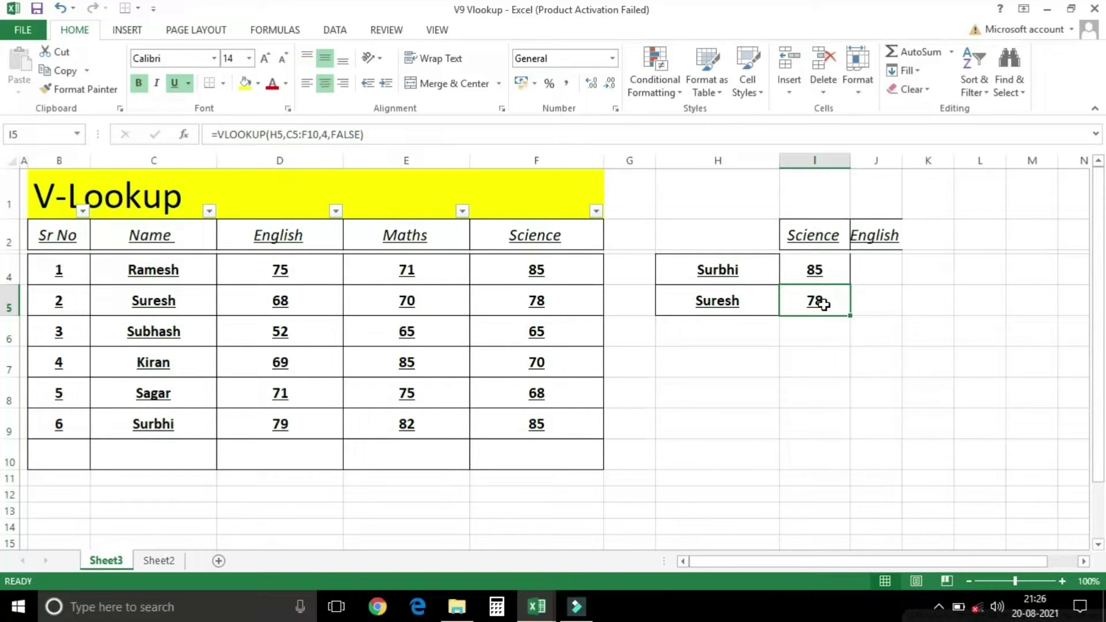
pyautogui.click(171, 559)
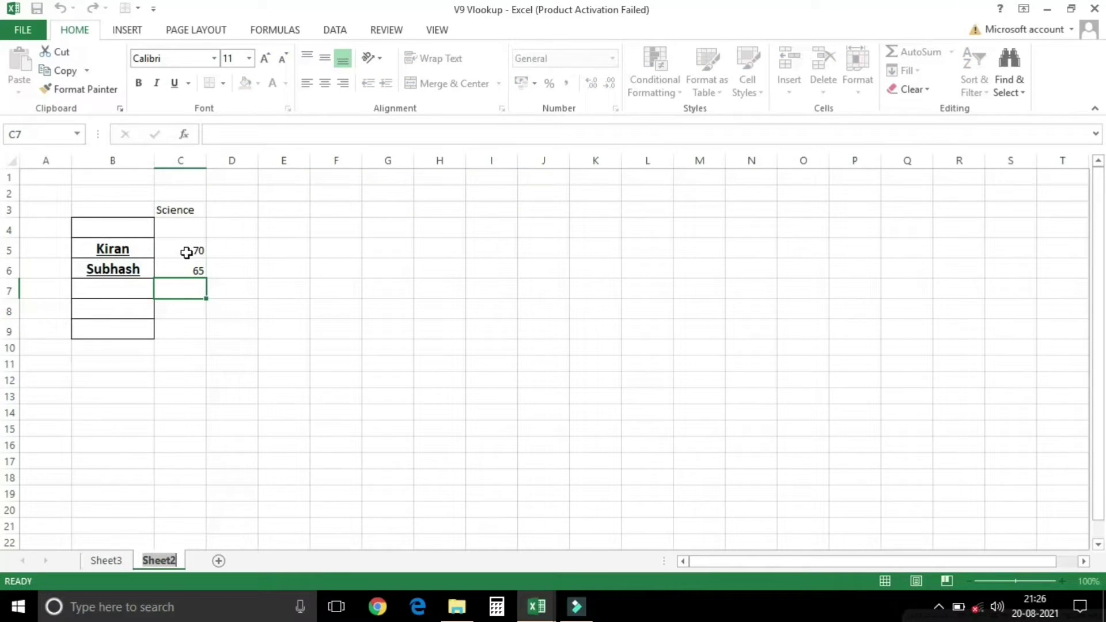
# Clear old Science values in C5:C6 and start a VLOOKUP in C5
pyautogui.moveTo(189, 250); pyautogui.dragTo(189, 290)
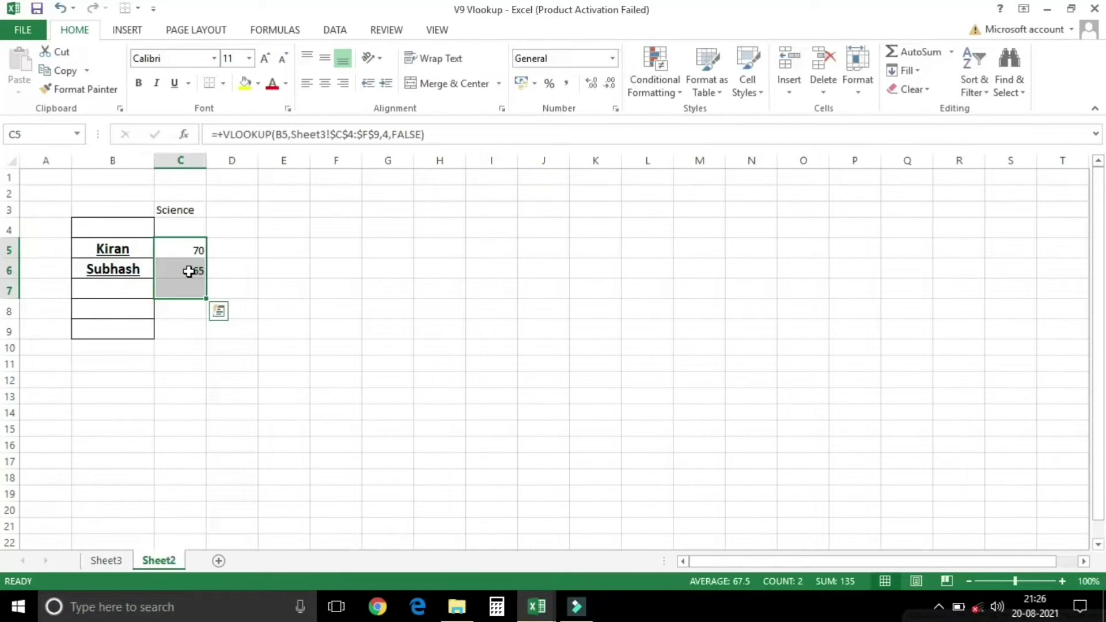
pyautogui.press('Delete')
pyautogui.click(121, 249)
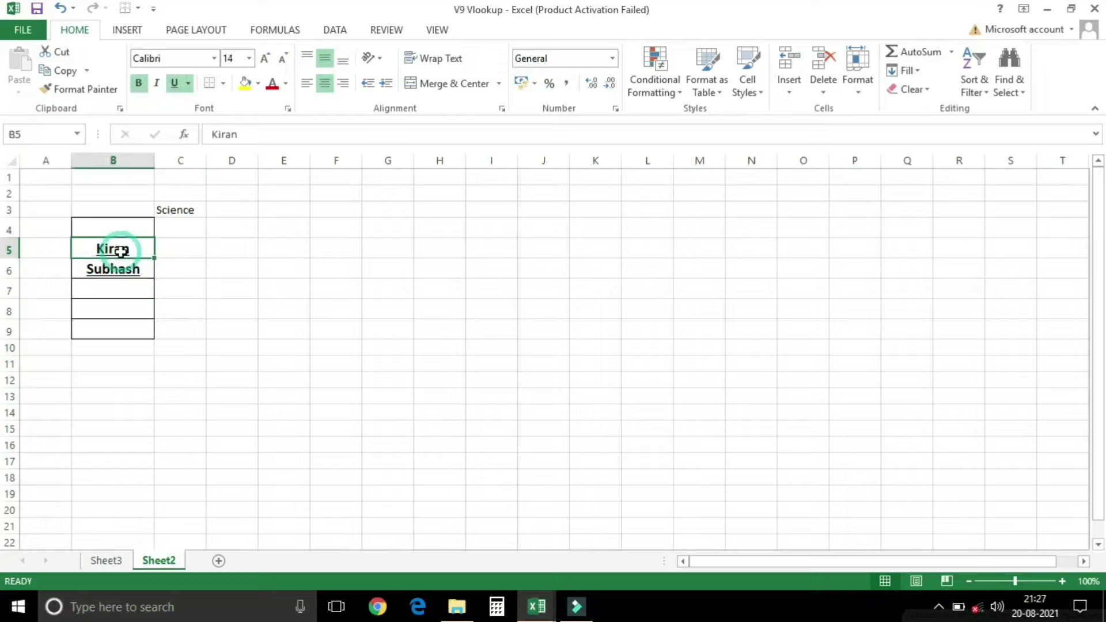
pyautogui.click(180, 255)
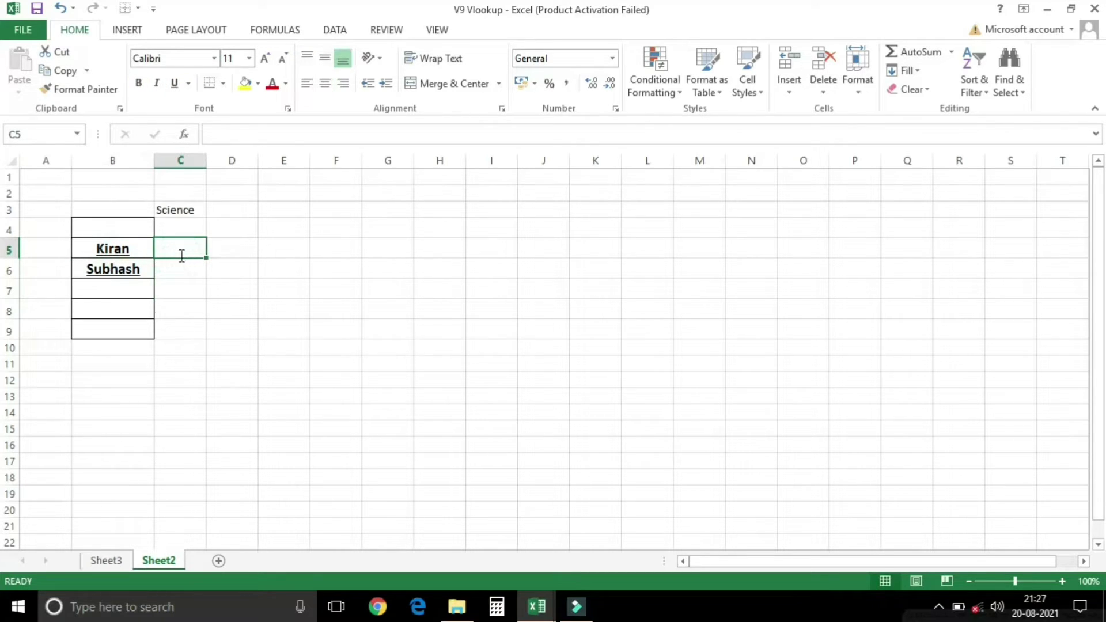
pyautogui.write('+vl')
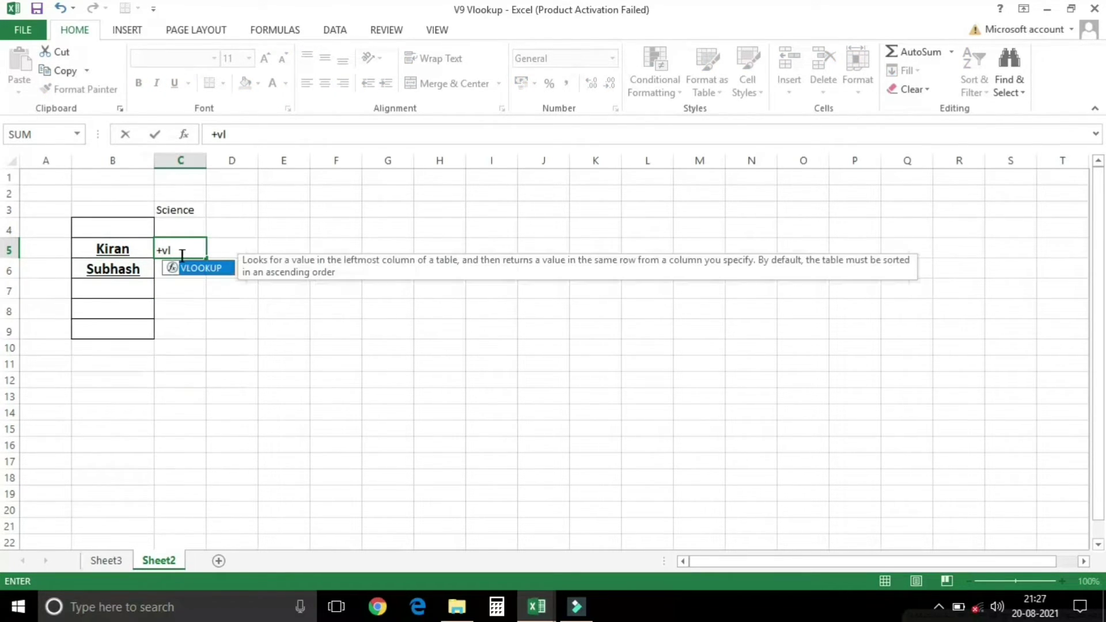
pyautogui.doubleClick(201, 278)
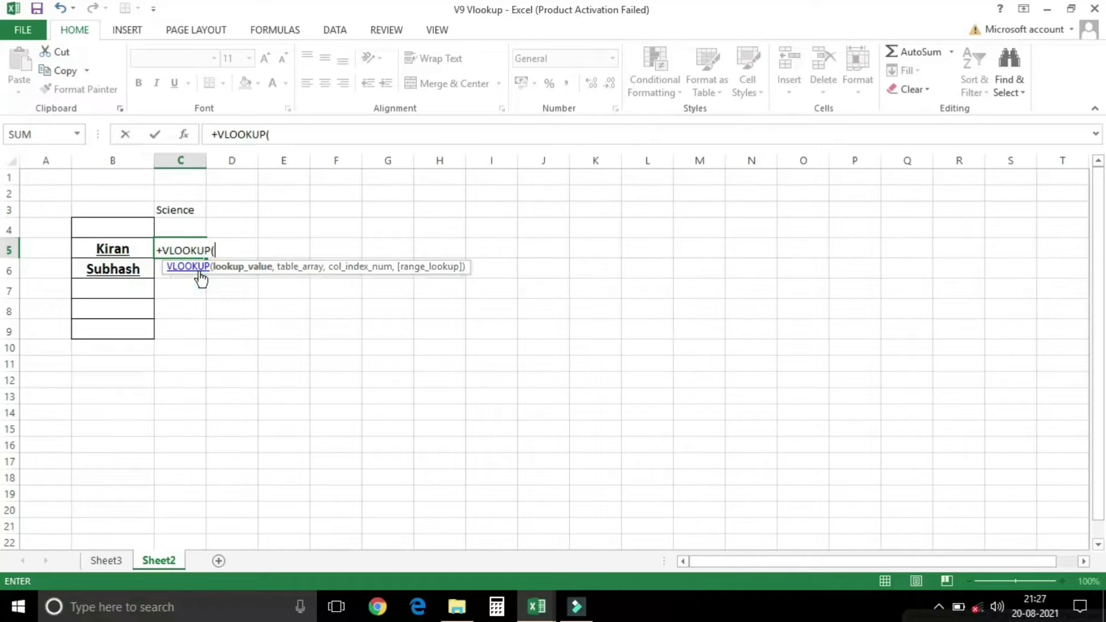
# Use Kiran in B5 as lookup value and Sheet3's C4:F9 as the table
pyautogui.click(115, 246)
pyautogui.write(',')
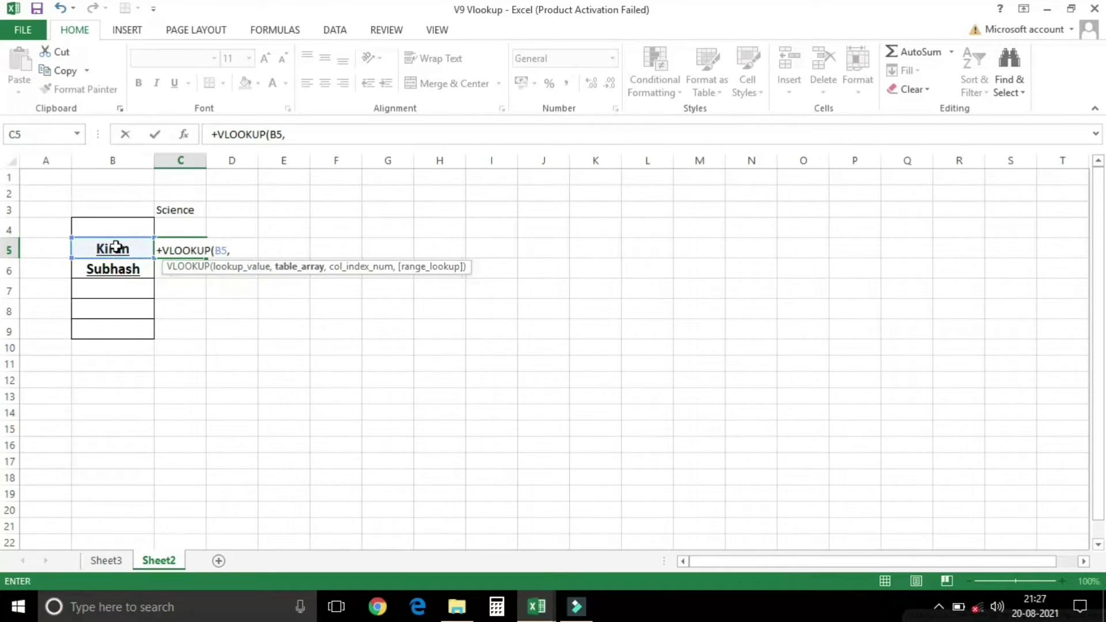
pyautogui.click(106, 561)
pyautogui.moveTo(156, 274); pyautogui.dragTo(552, 436)
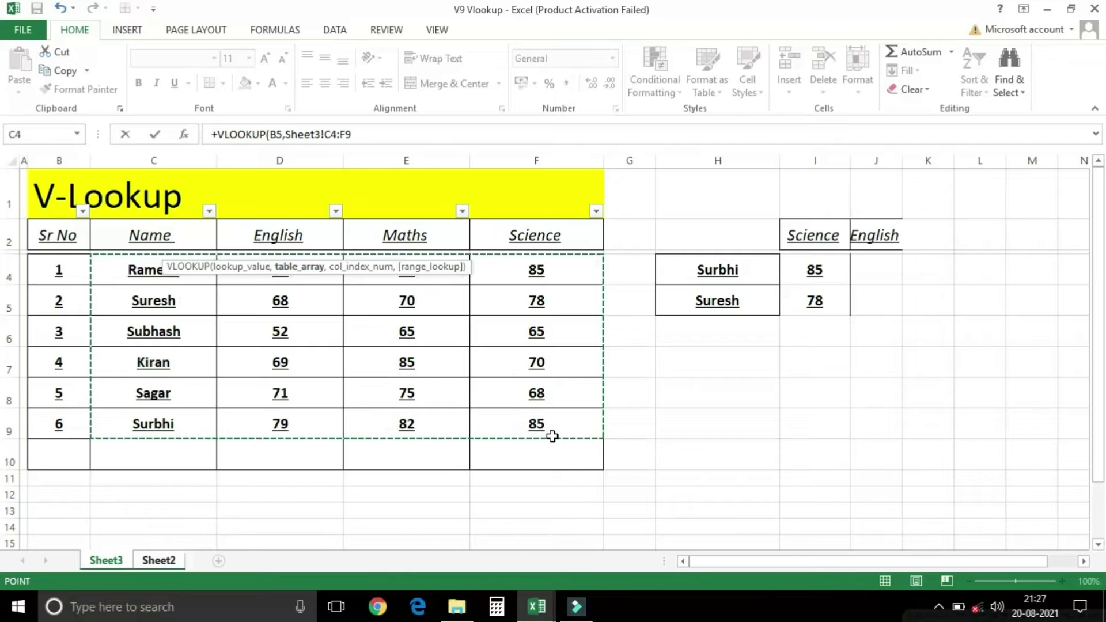
pyautogui.write(',')
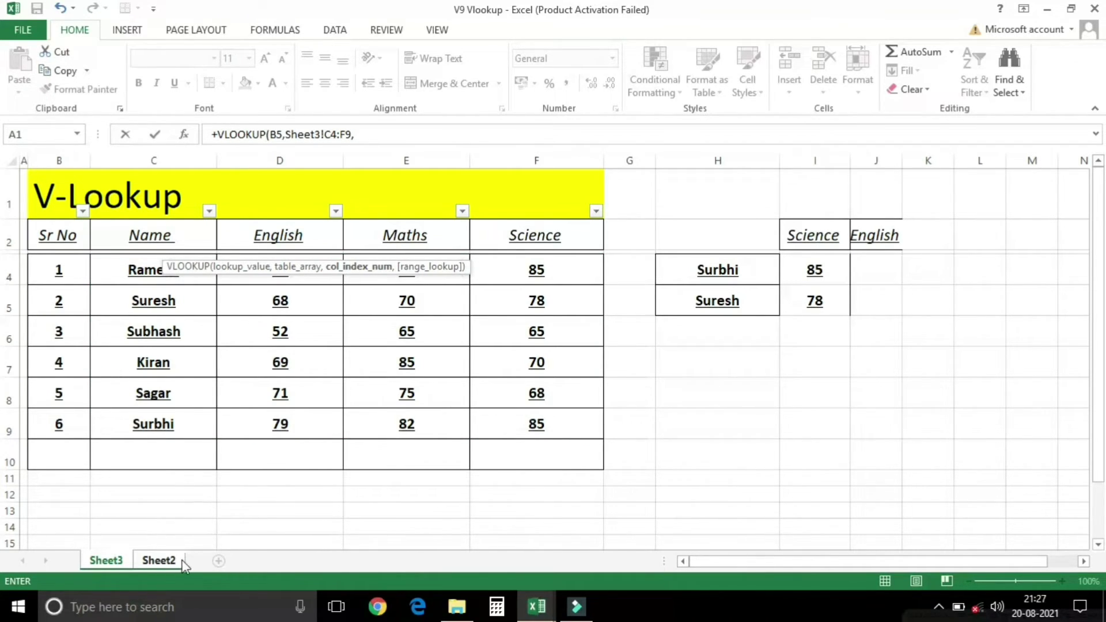
pyautogui.click(106, 560)
# Finish with column 4 and FALSE, commit to get 70, then return to Sheet3
pyautogui.click(419, 134)
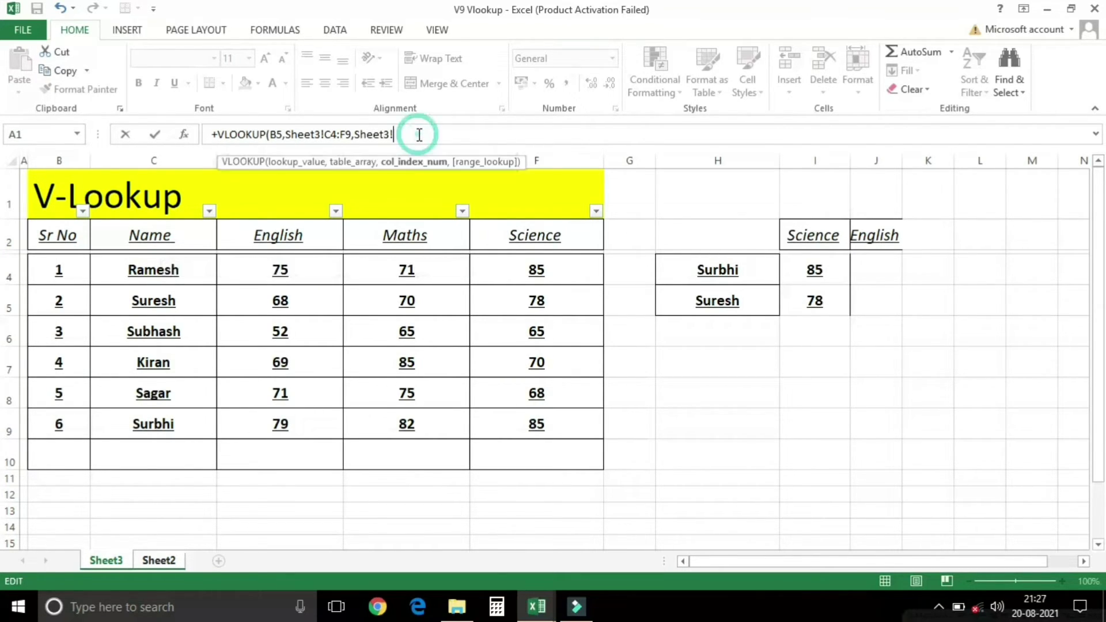
pyautogui.press('BackSpace')
pyautogui.press('BackSpace')
pyautogui.press('BackSpace')
pyautogui.press('BackSpace')
pyautogui.press('BackSpace')
pyautogui.press('BackSpace')
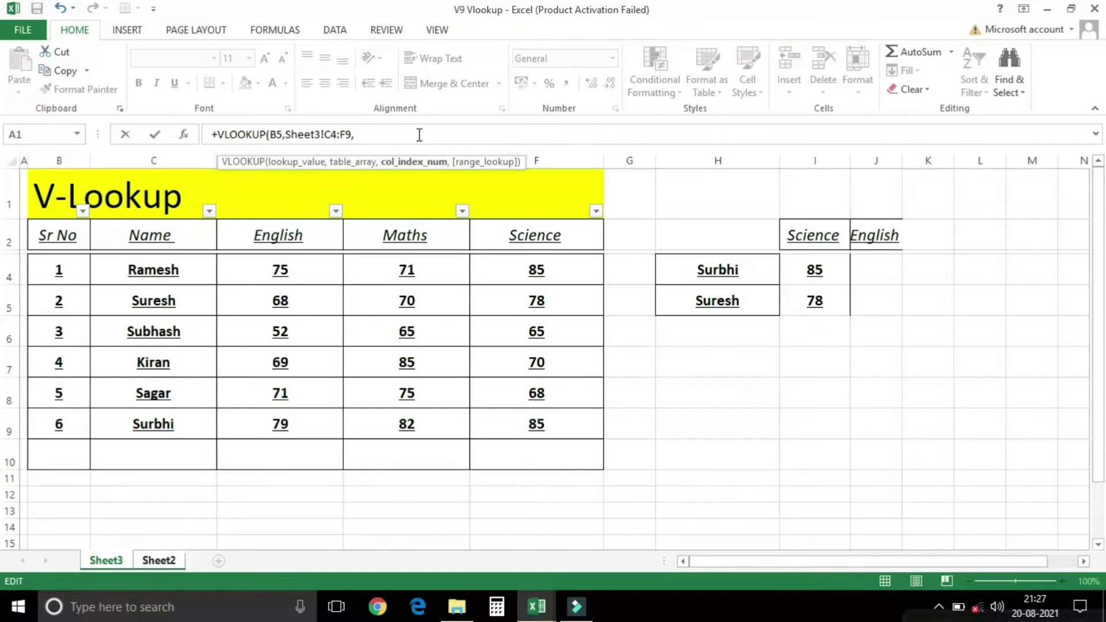
pyautogui.write('4,')
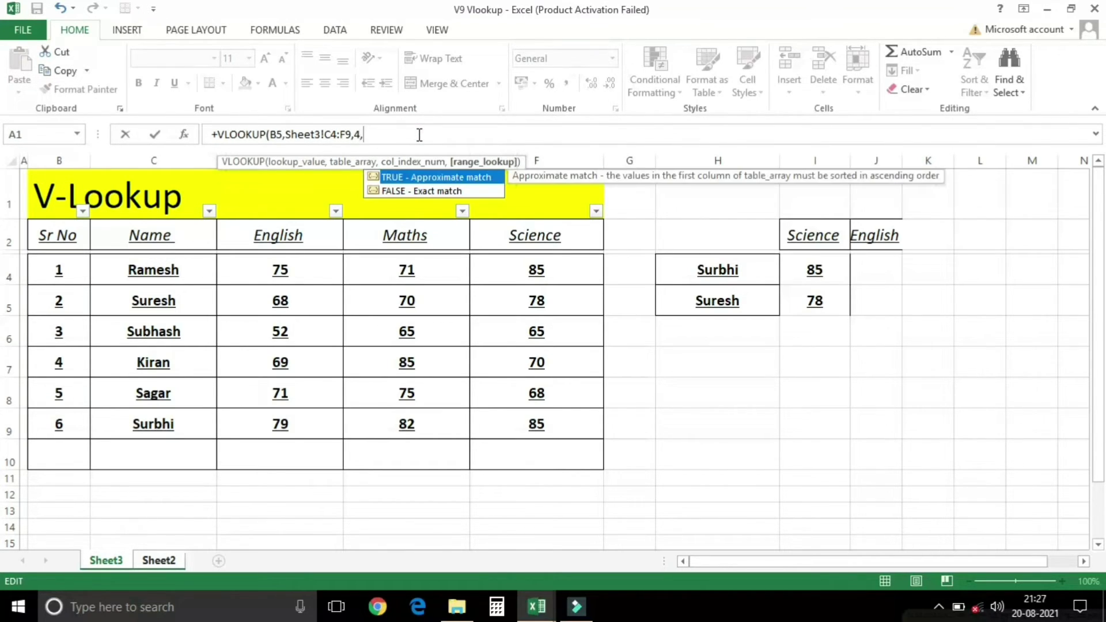
pyautogui.doubleClick(397, 187)
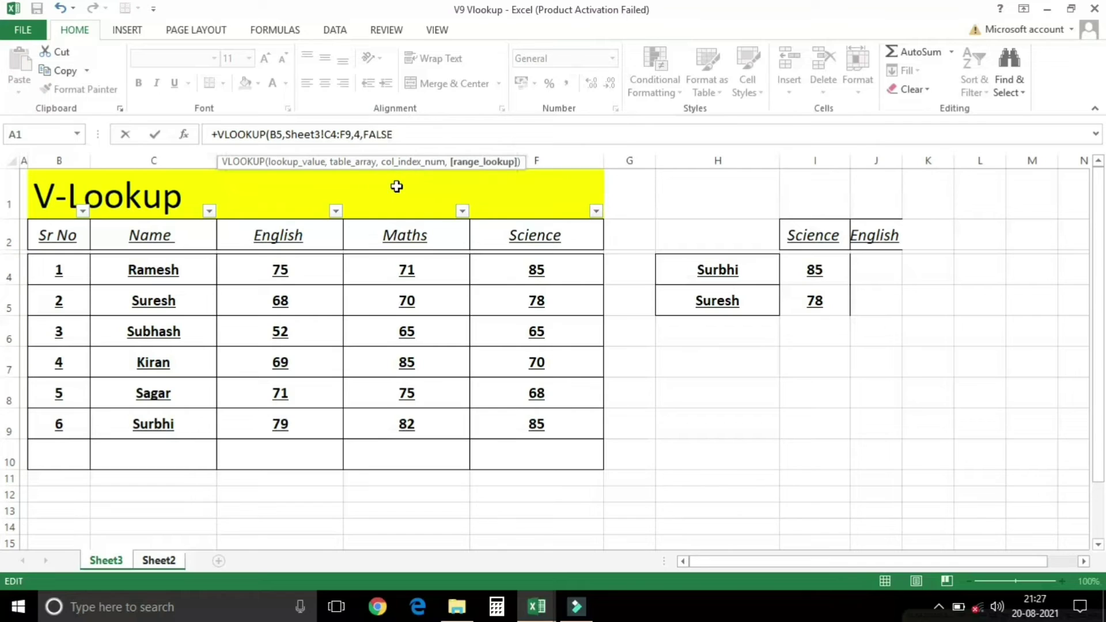
pyautogui.write(')')
pyautogui.press('Return')
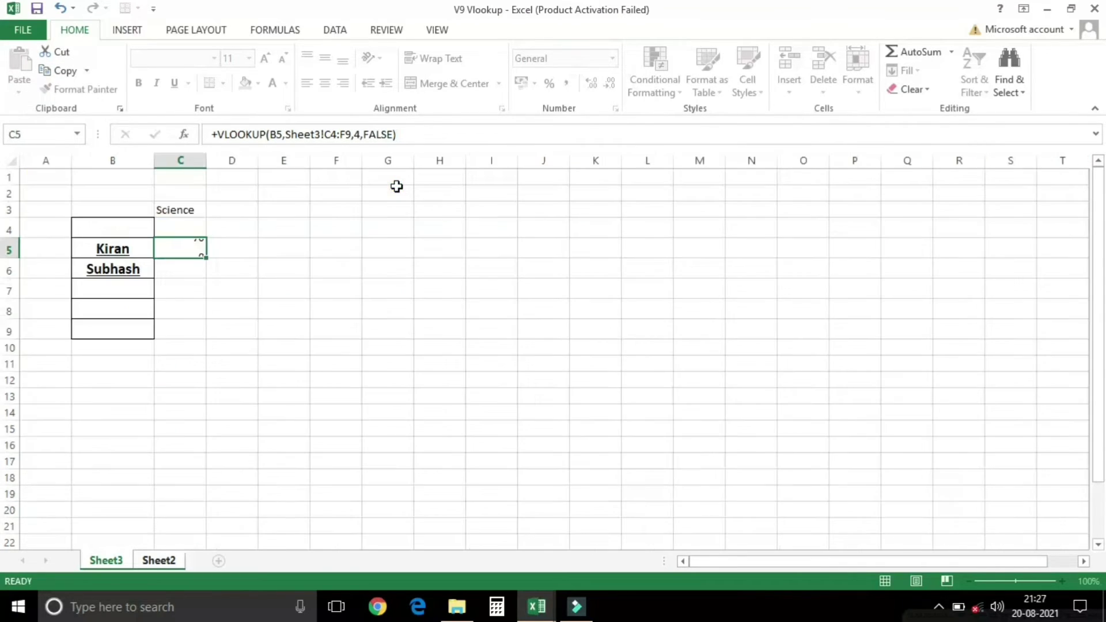
pyautogui.click(188, 246)
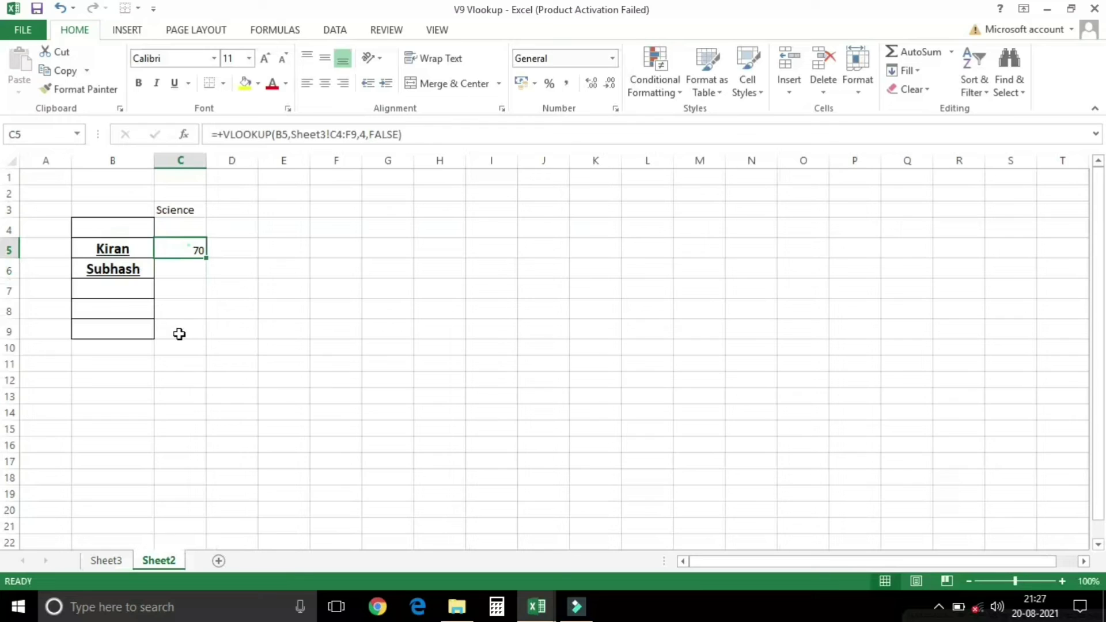
pyautogui.click(116, 563)
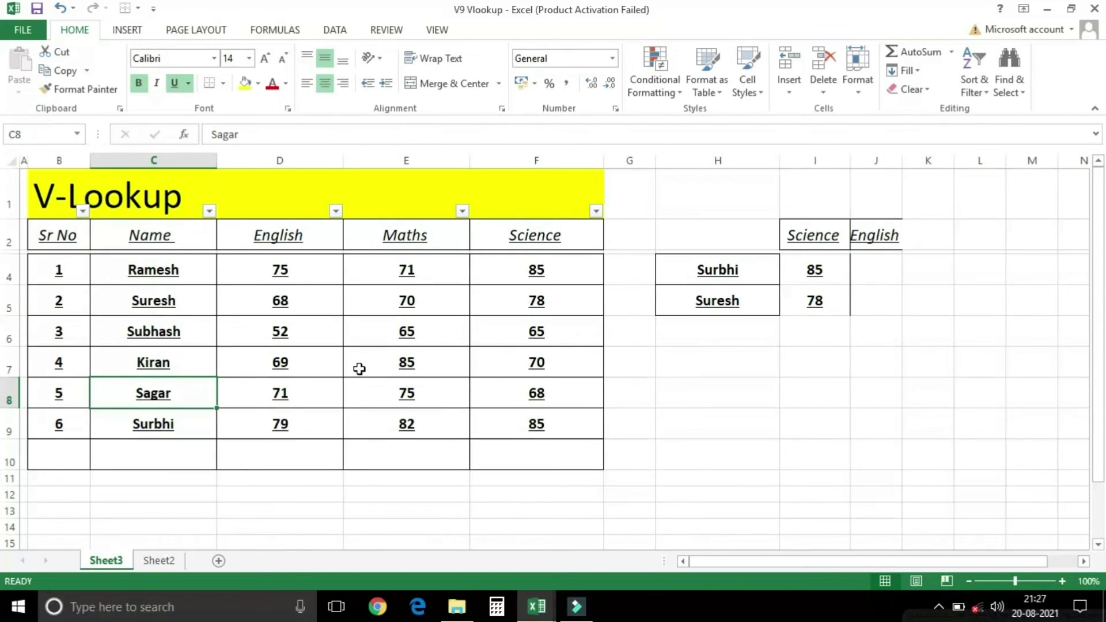
pyautogui.click(533, 369)
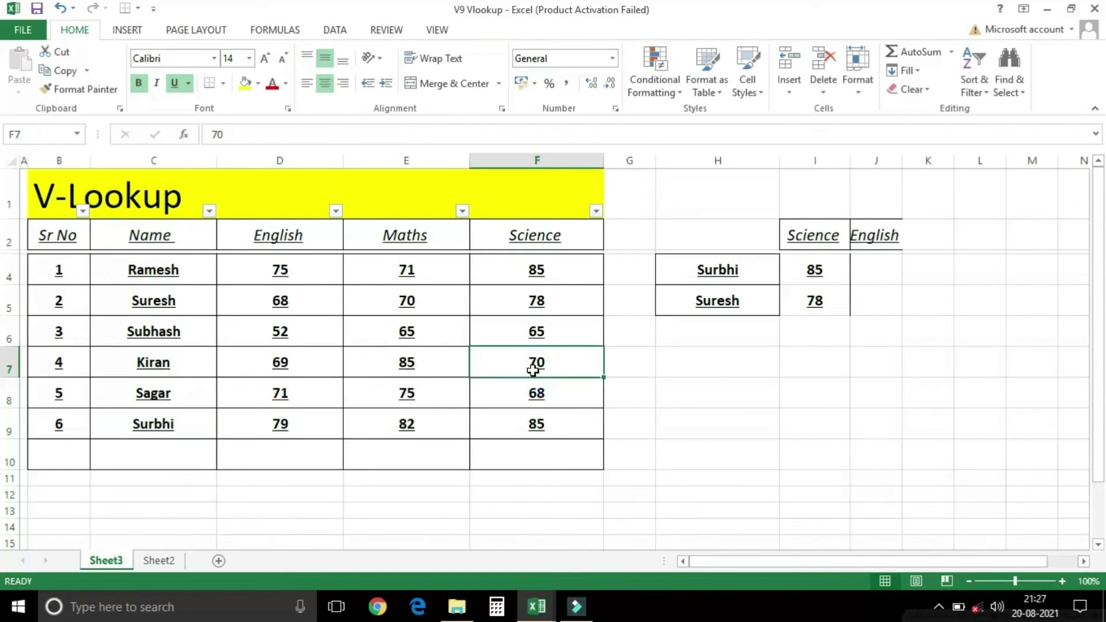